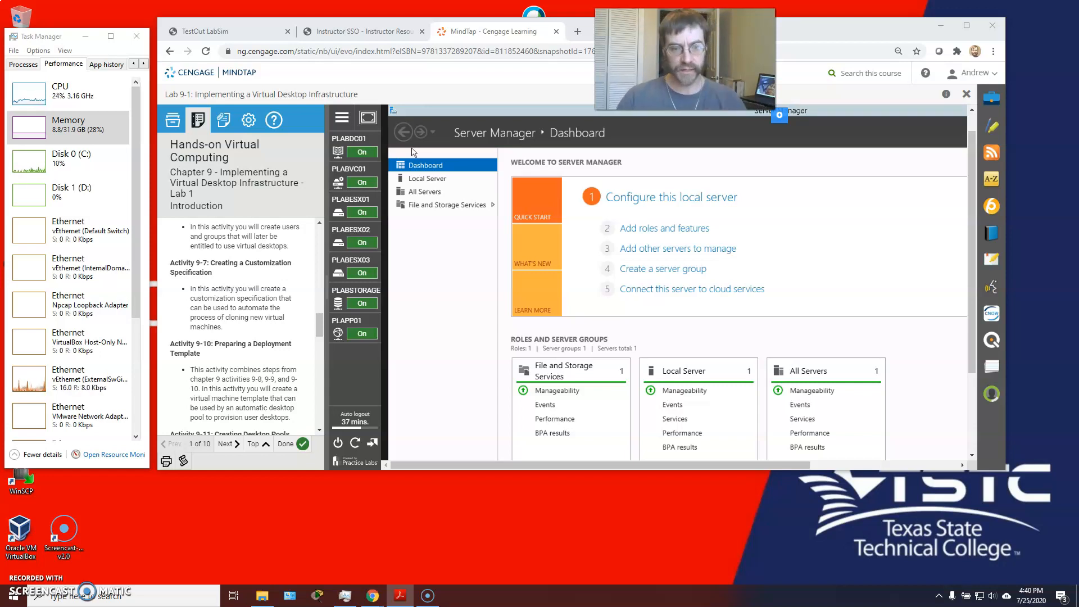
Step: Reset the lab's auto-logout timer to 60 minutes and maximize the Chrome window
{"action": "left_click", "coordinate": [310, 492]}
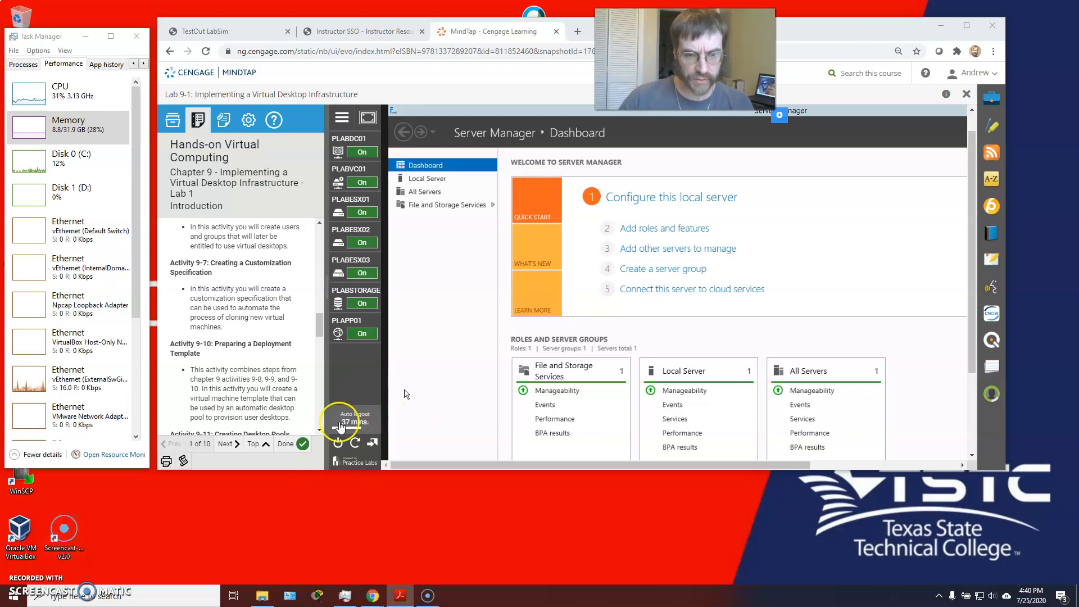
{"action": "left_click", "coordinate": [424, 408]}
{"action": "left_click", "coordinate": [794, 207]}
{"action": "left_click", "coordinate": [966, 25]}
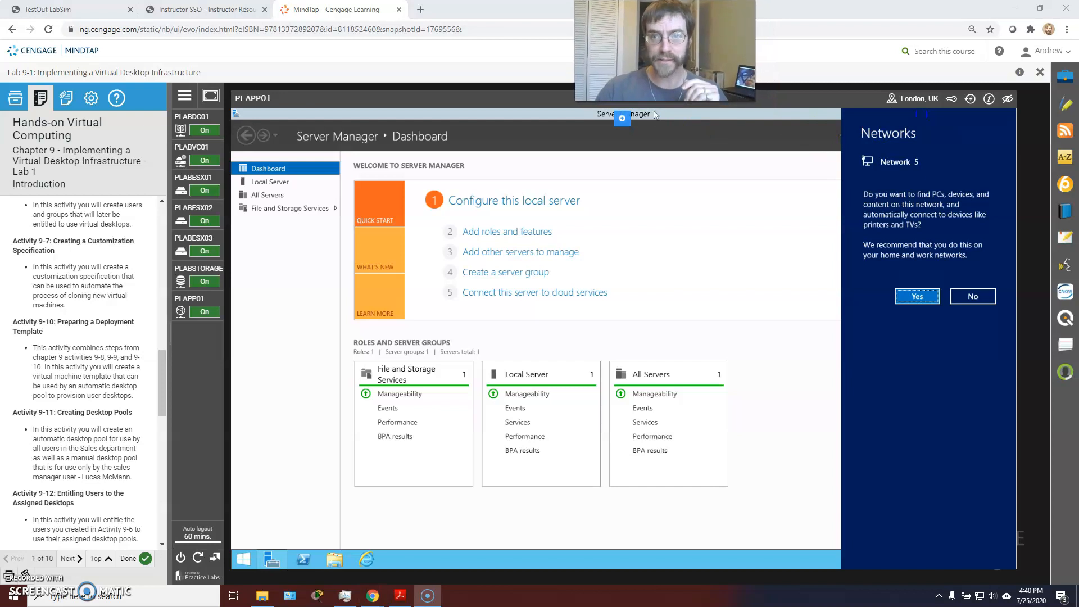
Step: Advance the lab instructions to the next page
{"action": "left_click", "coordinate": [664, 127]}
{"action": "left_click", "coordinate": [93, 267]}
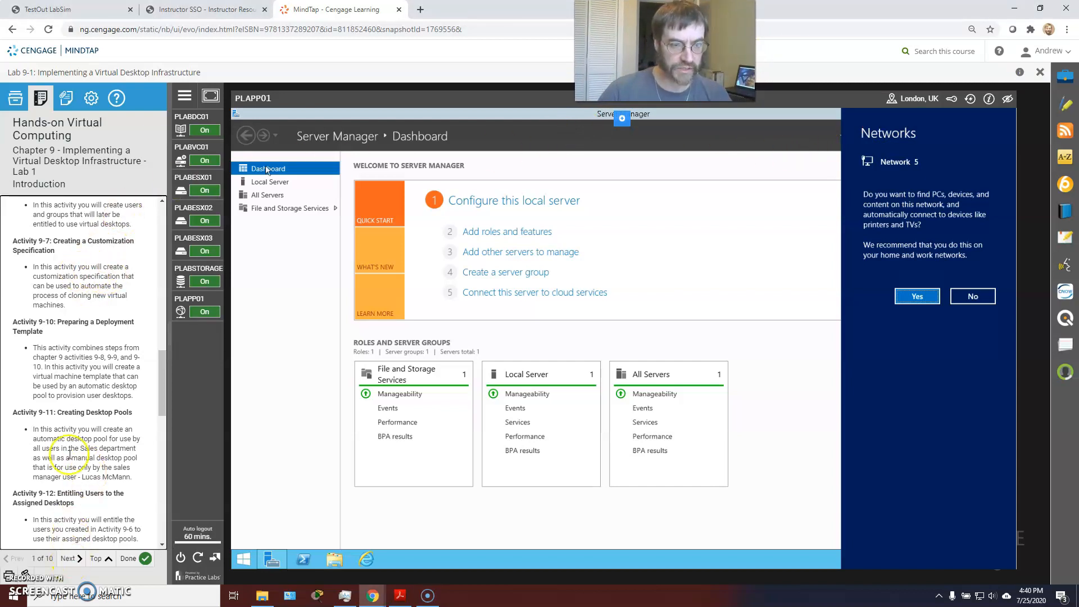
{"action": "left_click", "coordinate": [70, 557]}
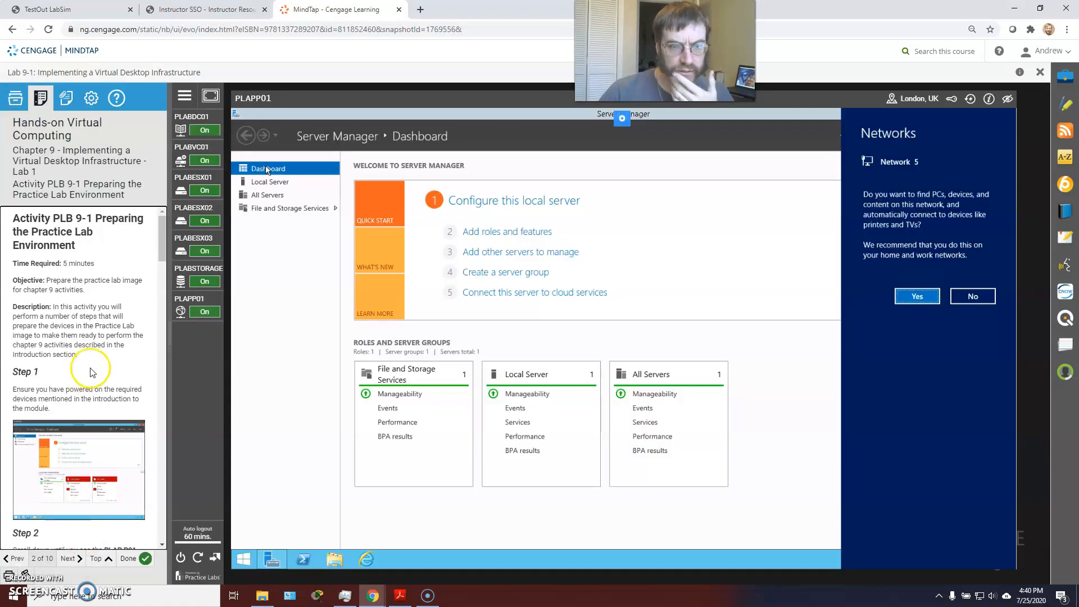
{"action": "scroll", "coordinate": [60, 339], "scroll_direction": "down", "scroll_amount": 2}
{"action": "scroll", "coordinate": [61, 338], "scroll_direction": "down", "scroll_amount": 3}
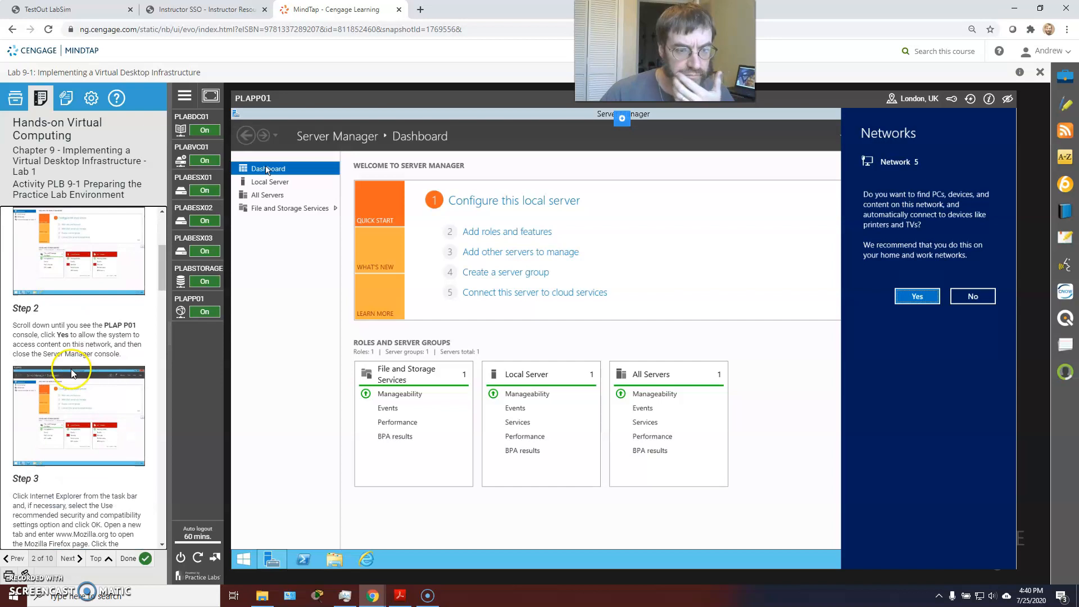
Step: Answer Yes to PLAPP01's network discovery prompt and close Server Manager
{"action": "mouse_move", "coordinate": [184, 297]}
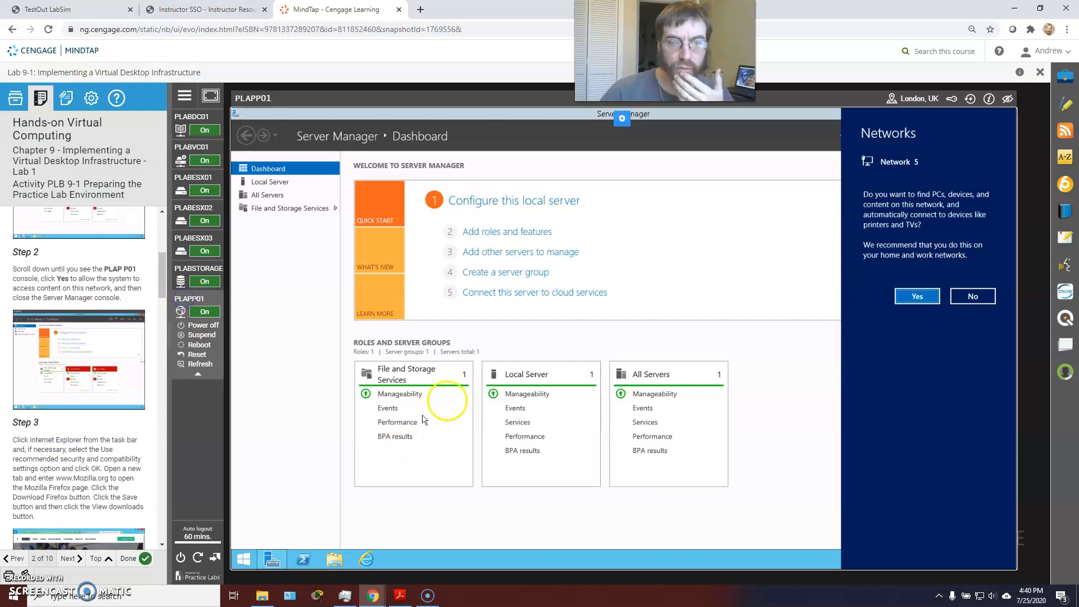
{"action": "left_click", "coordinate": [918, 296]}
{"action": "left_click", "coordinate": [971, 112]}
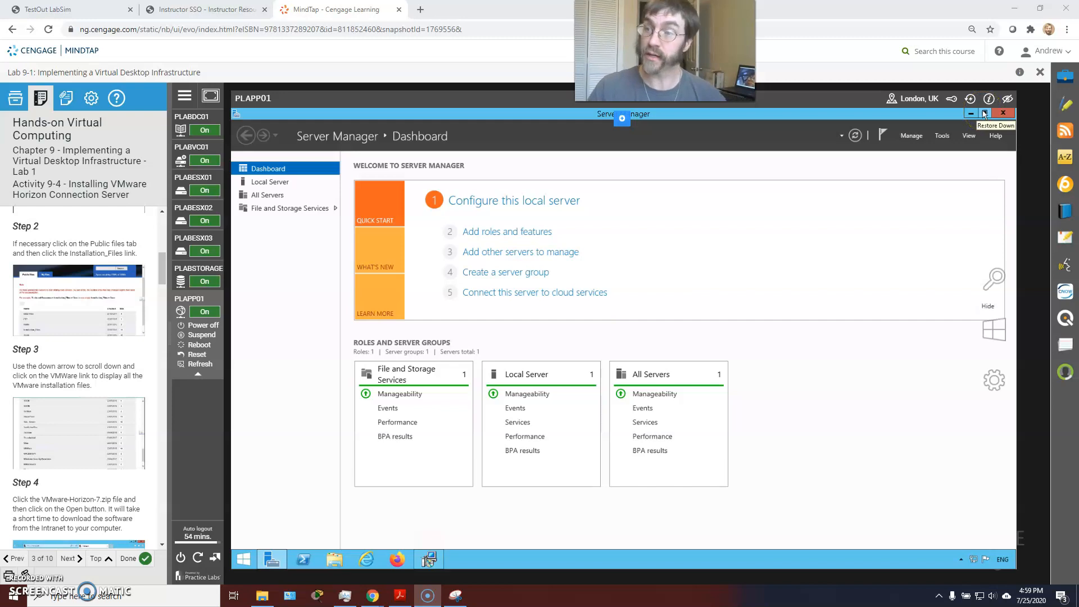
Step: Restore Server Manager to a smaller window and bring the Horizon installer forward
{"action": "left_click", "coordinate": [983, 113]}
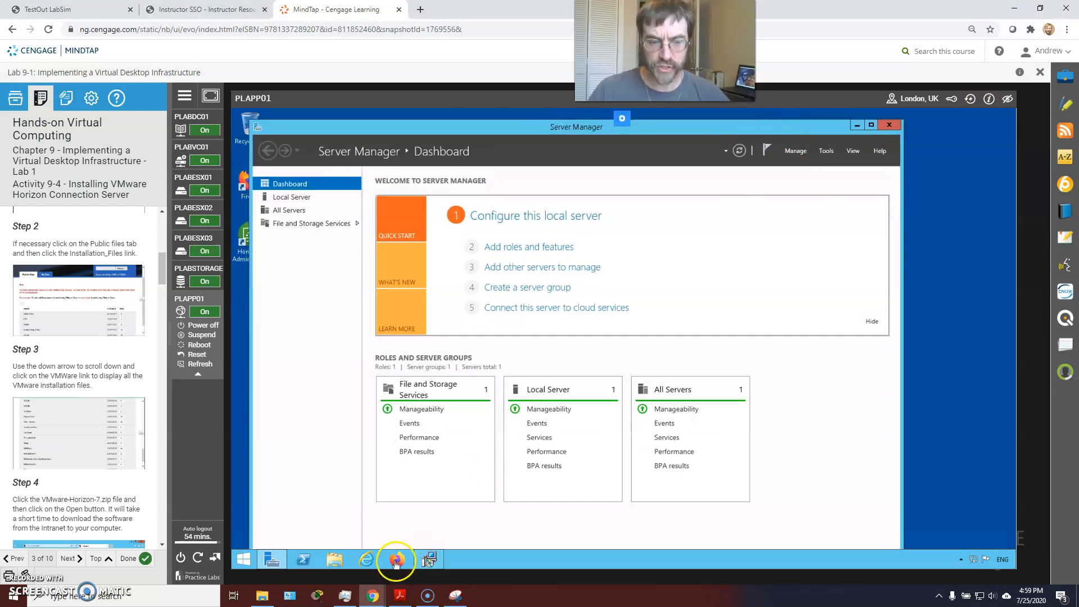
{"action": "mouse_move", "coordinate": [429, 565]}
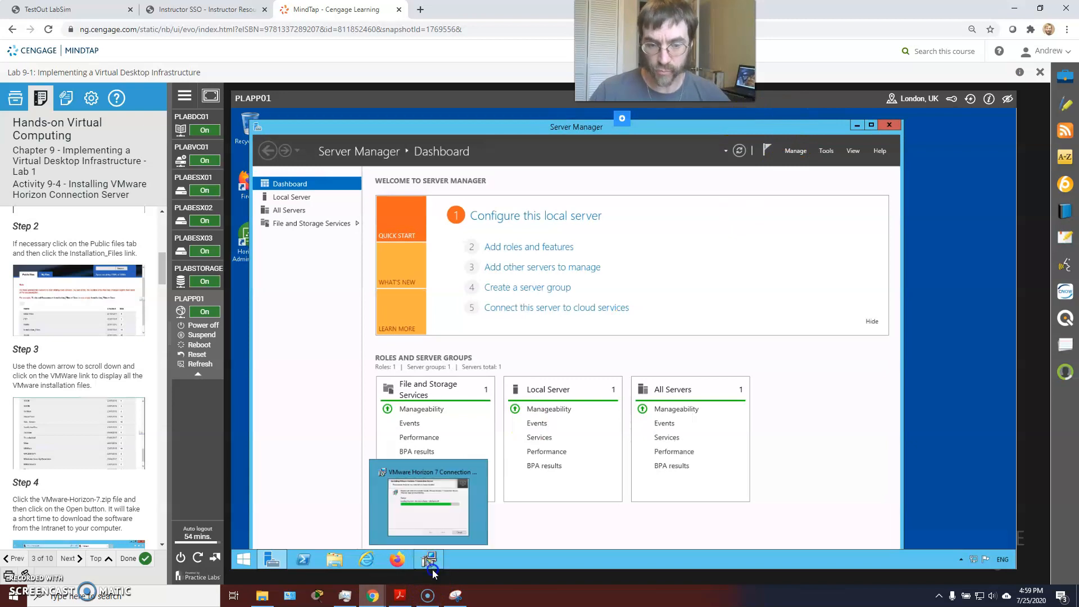
{"action": "left_click", "coordinate": [437, 500]}
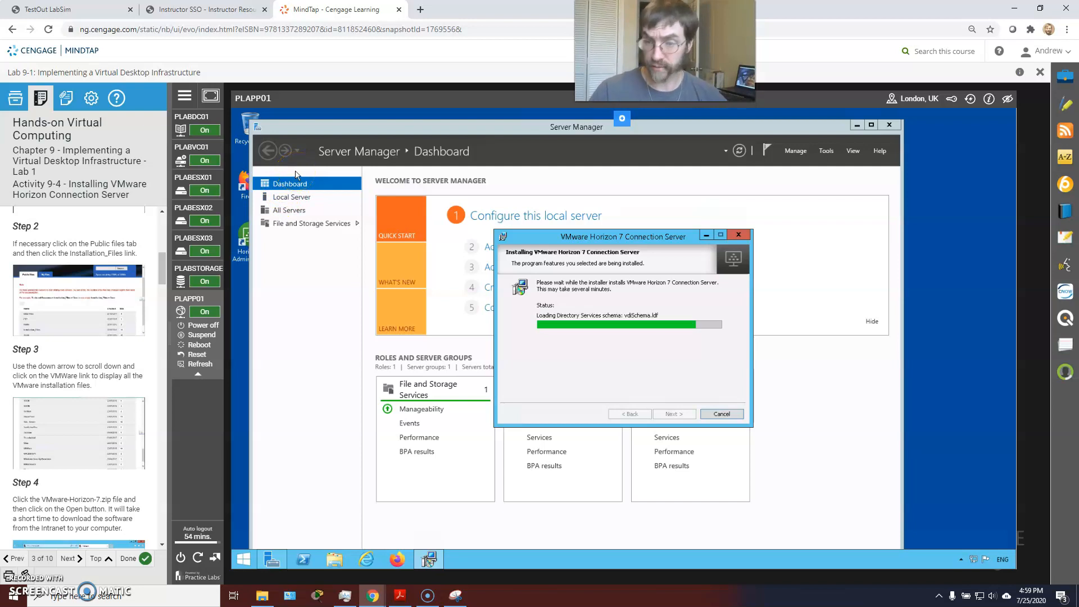
Step: Check Server Manager's Tools menu and Local Server page, then bring the Horizon installer forward again
{"action": "left_click", "coordinate": [826, 151]}
{"action": "left_click", "coordinate": [825, 153]}
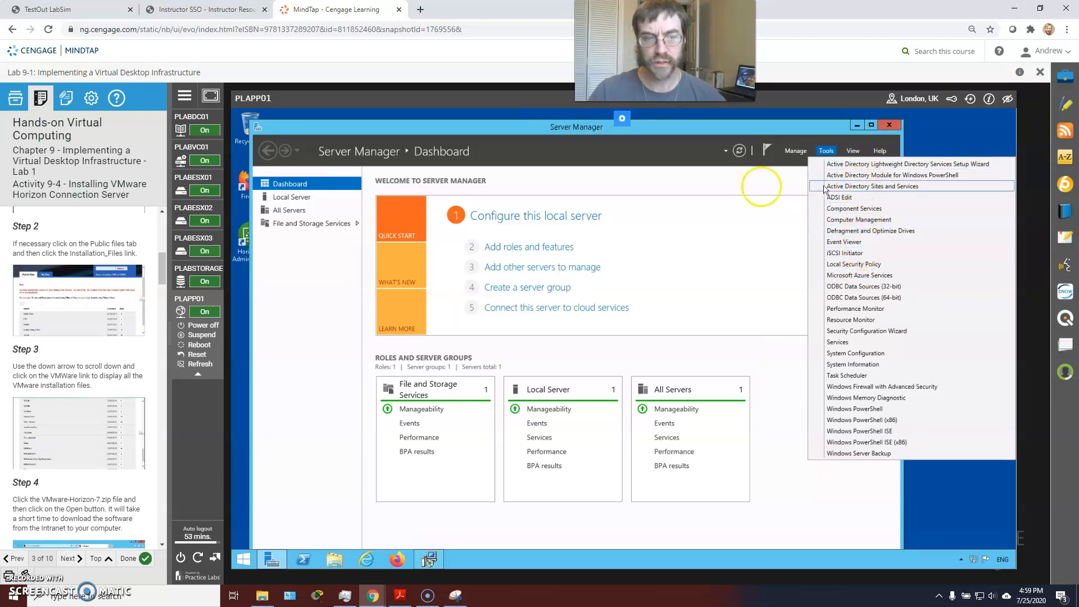
{"action": "left_click", "coordinate": [302, 203]}
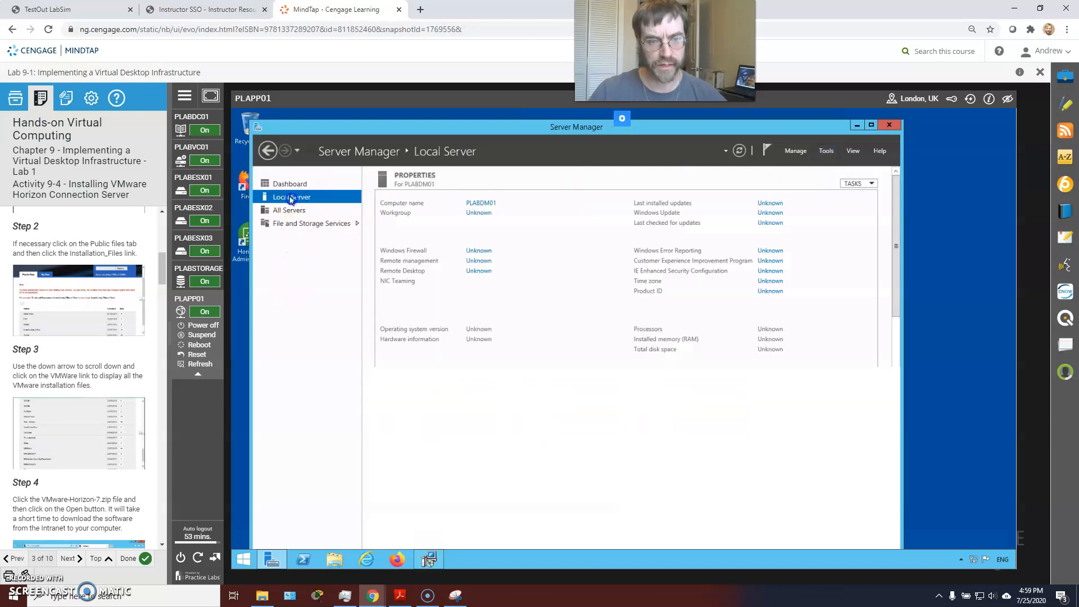
{"action": "left_click", "coordinate": [285, 185]}
{"action": "left_click", "coordinate": [285, 212]}
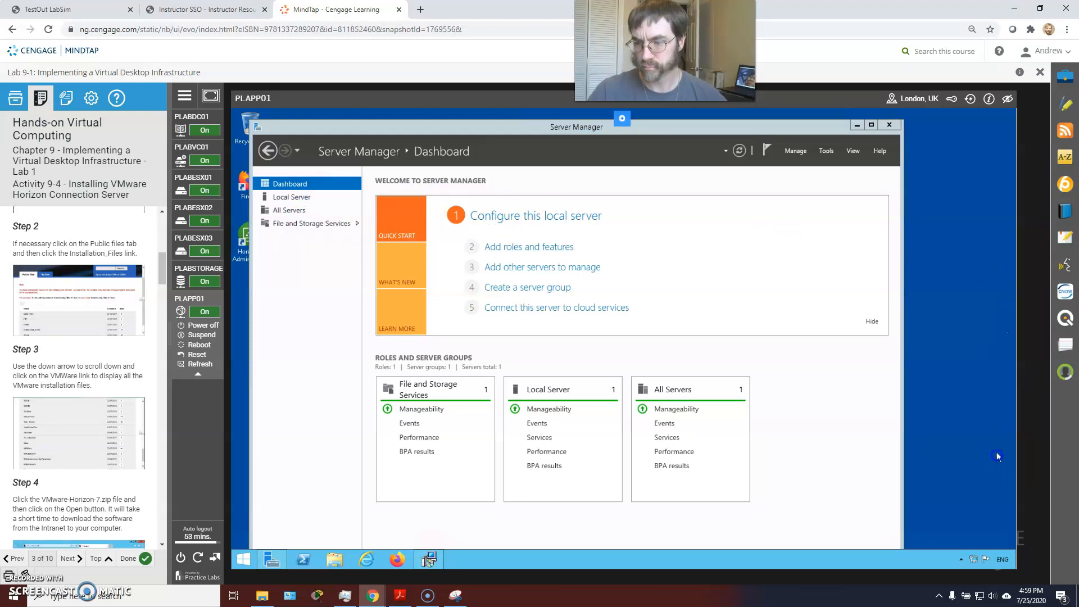
{"action": "left_click", "coordinate": [434, 558]}
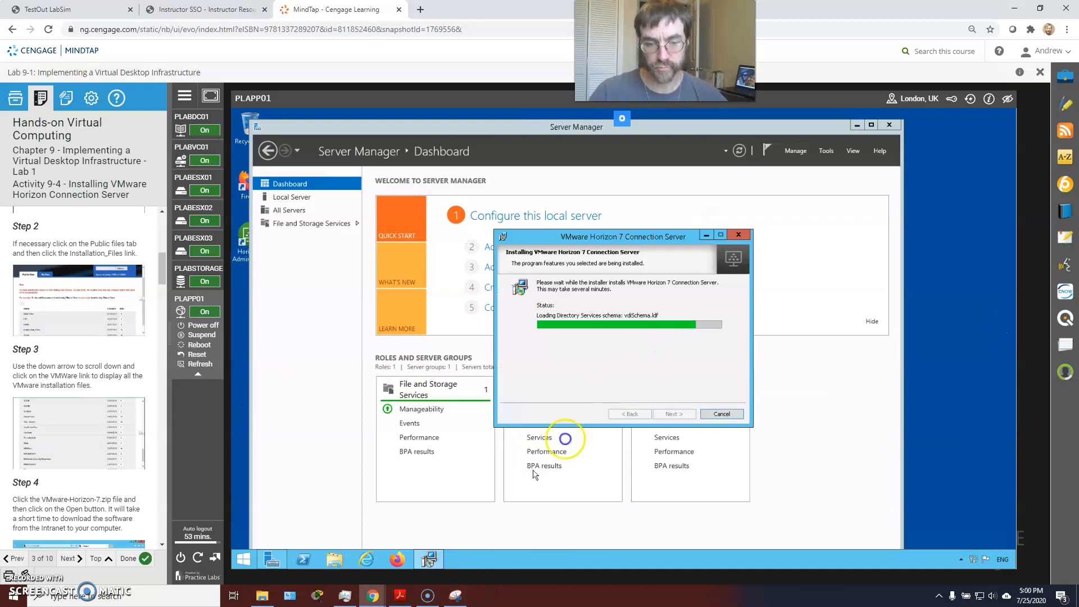
{"action": "mouse_move", "coordinate": [450, 599]}
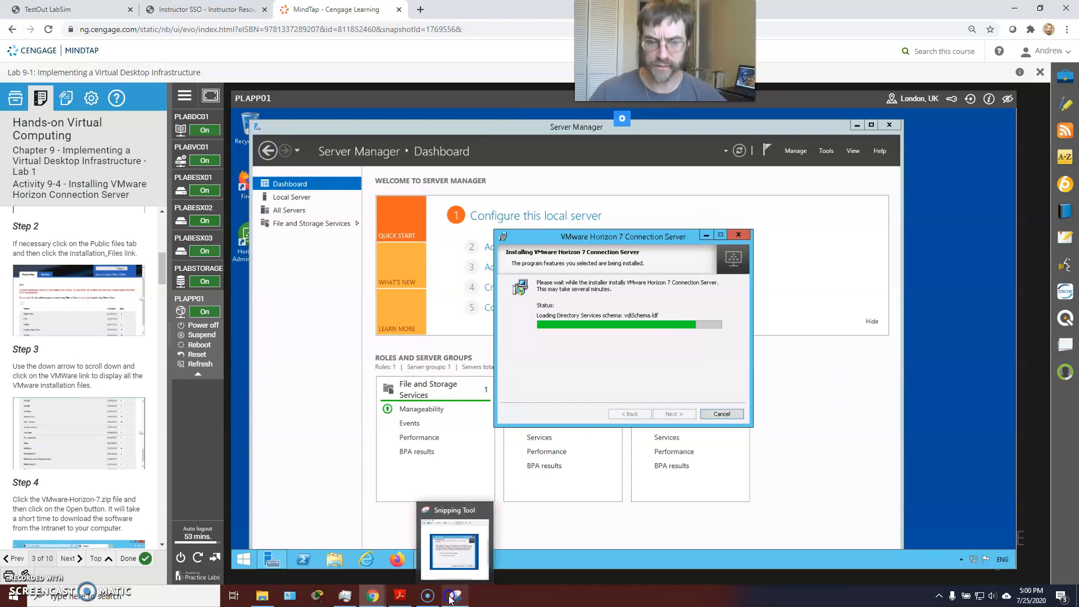
Step: Show the Firewall Configuration snip in Snipping Tool, maximize then restore it, and move it right
{"action": "left_click", "coordinate": [450, 599]}
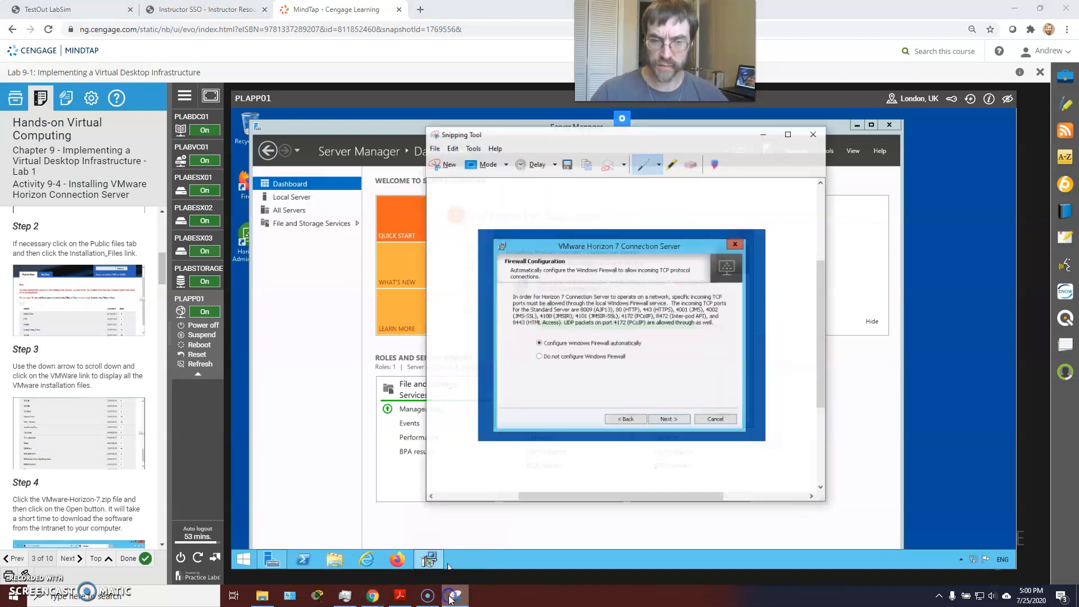
{"action": "double_click", "coordinate": [639, 131]}
{"action": "mouse_move", "coordinate": [676, 135]}
{"action": "left_mouse_down"}
{"action": "mouse_move", "coordinate": [725, 138]}
{"action": "mouse_move", "coordinate": [472, 29]}
{"action": "mouse_move", "coordinate": [494, 115]}
{"action": "mouse_move", "coordinate": [488, 9]}
{"action": "left_mouse_up"}
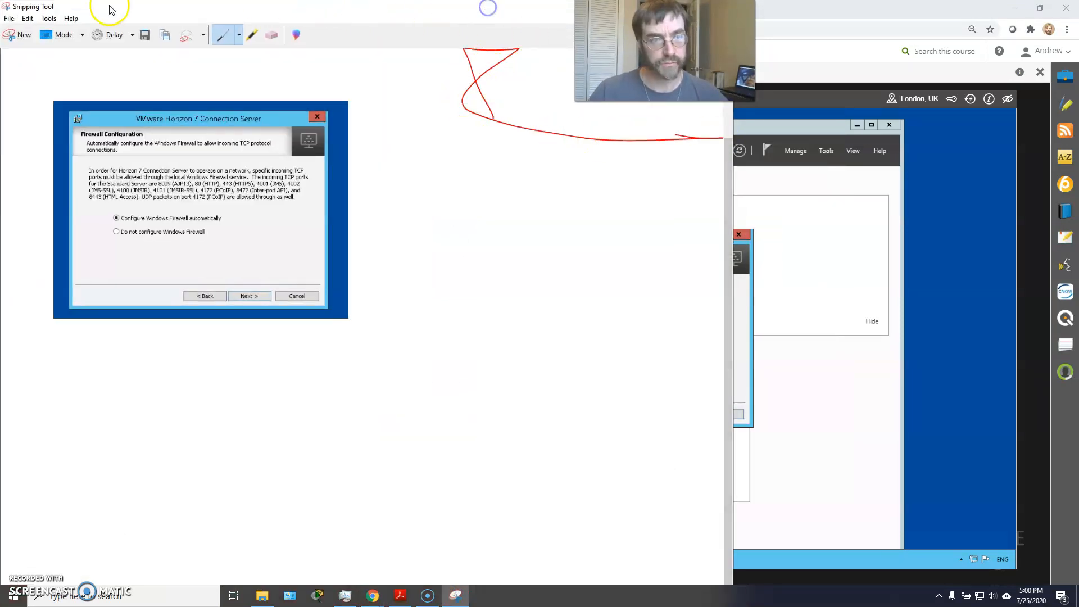
{"action": "double_click", "coordinate": [141, 9]}
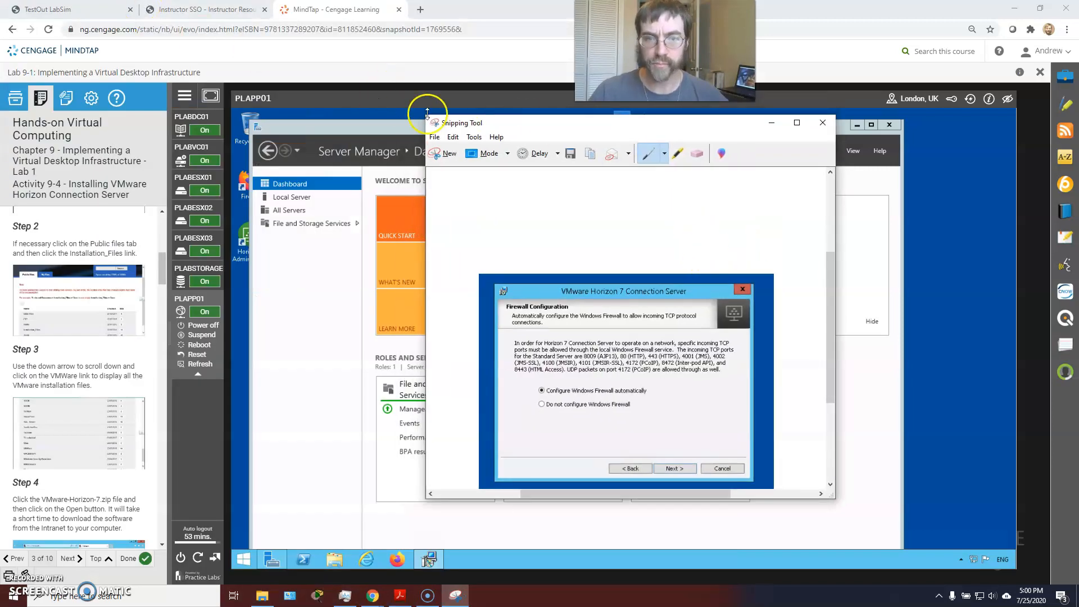
{"action": "left_click_drag", "start_coordinate": [448, 127], "coordinate": [616, 132]}
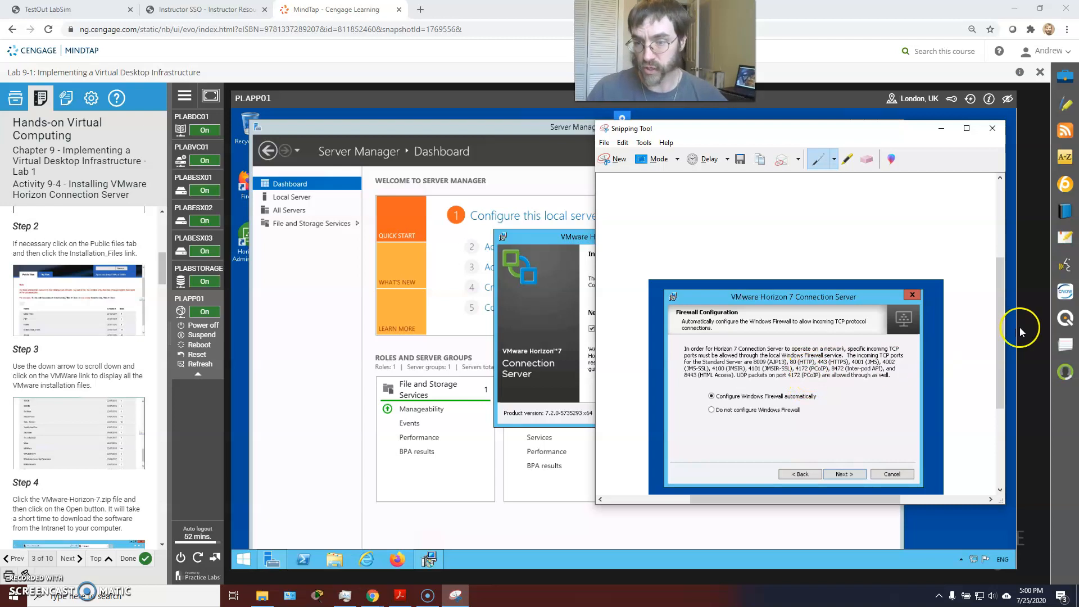
Step: Minimize Snipping Tool, turn off Show the readme file, and finish the Horizon installer
{"action": "left_click", "coordinate": [942, 130]}
{"action": "left_click", "coordinate": [591, 328]}
{"action": "left_click", "coordinate": [592, 329]}
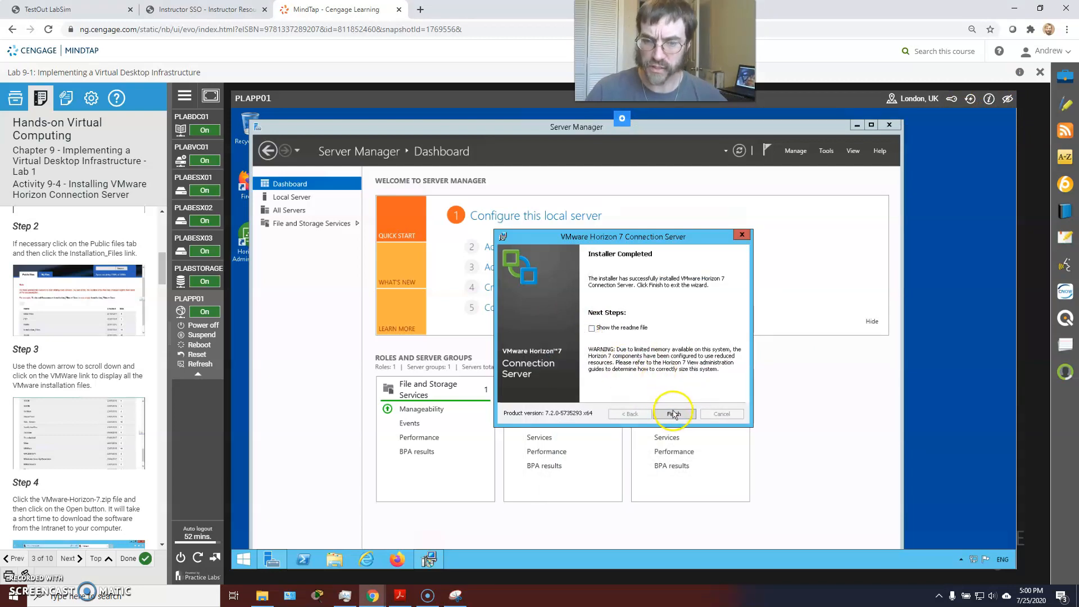
{"action": "left_click", "coordinate": [673, 413]}
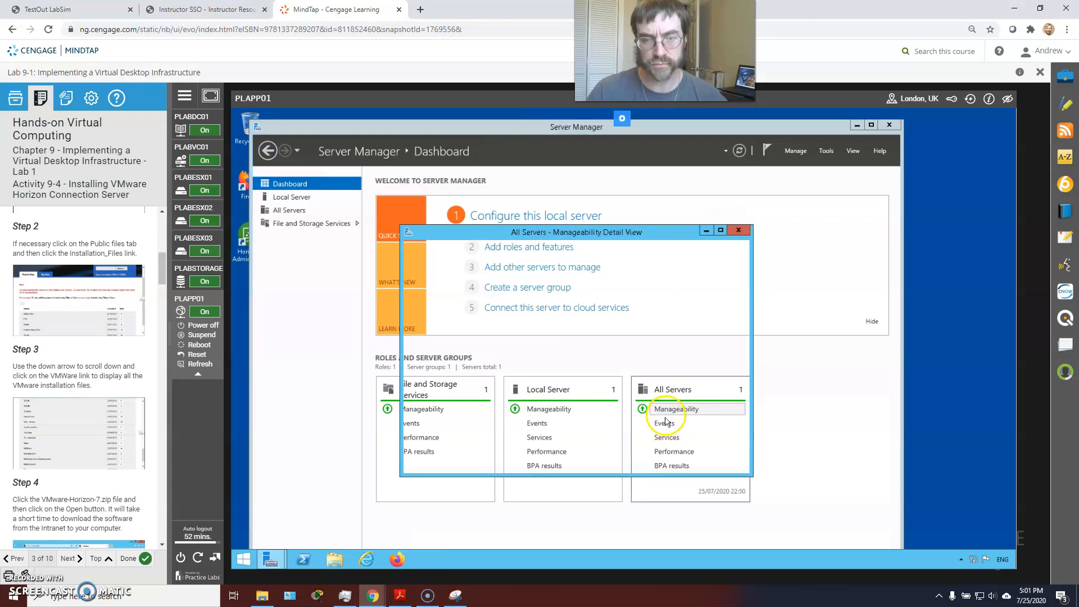
Step: Refresh Server Manager so AD LDS appears, then open the All Servers page
{"action": "left_click", "coordinate": [668, 410]}
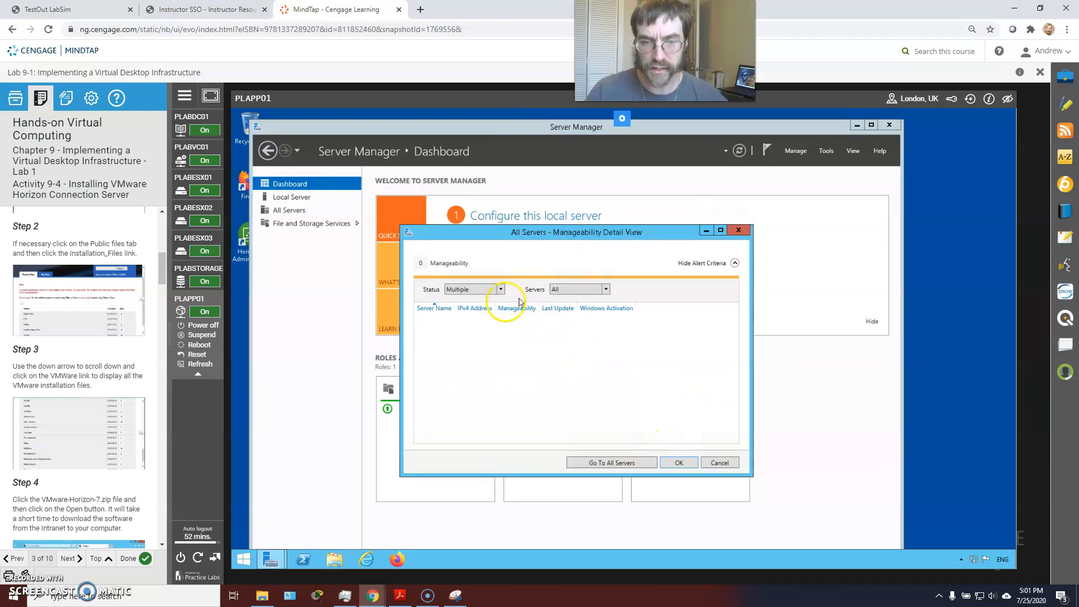
{"action": "left_click", "coordinate": [680, 463]}
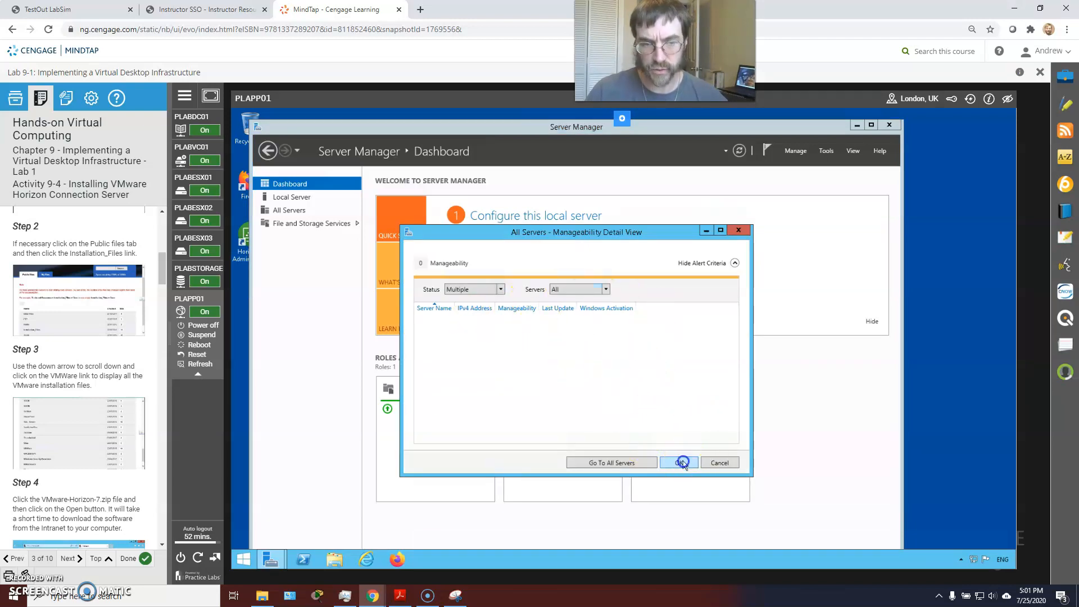
{"action": "left_click", "coordinate": [287, 198]}
{"action": "left_click", "coordinate": [286, 184]}
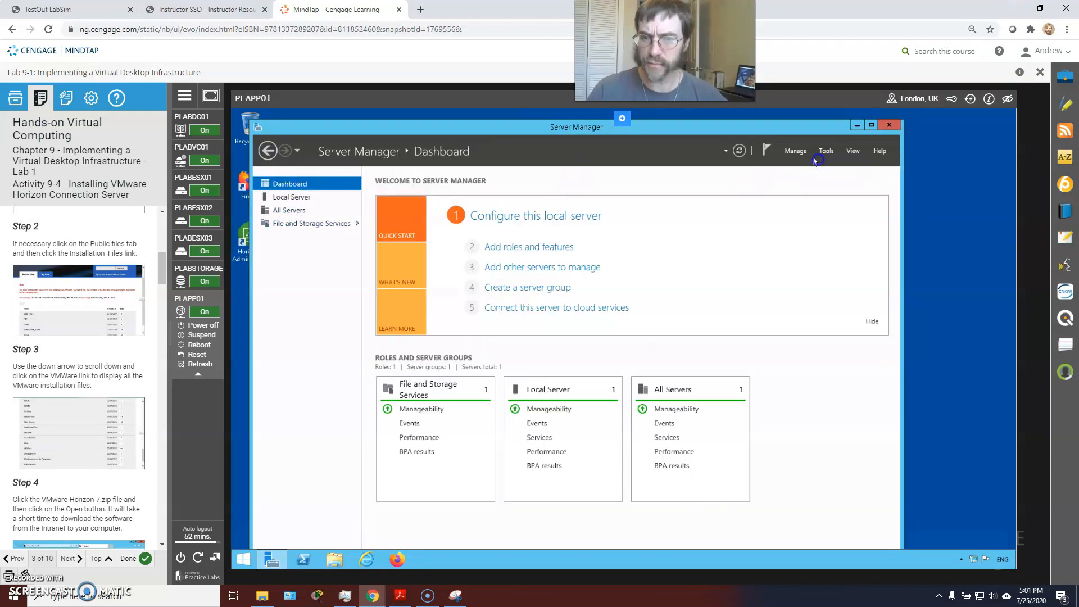
{"action": "left_click", "coordinate": [739, 151]}
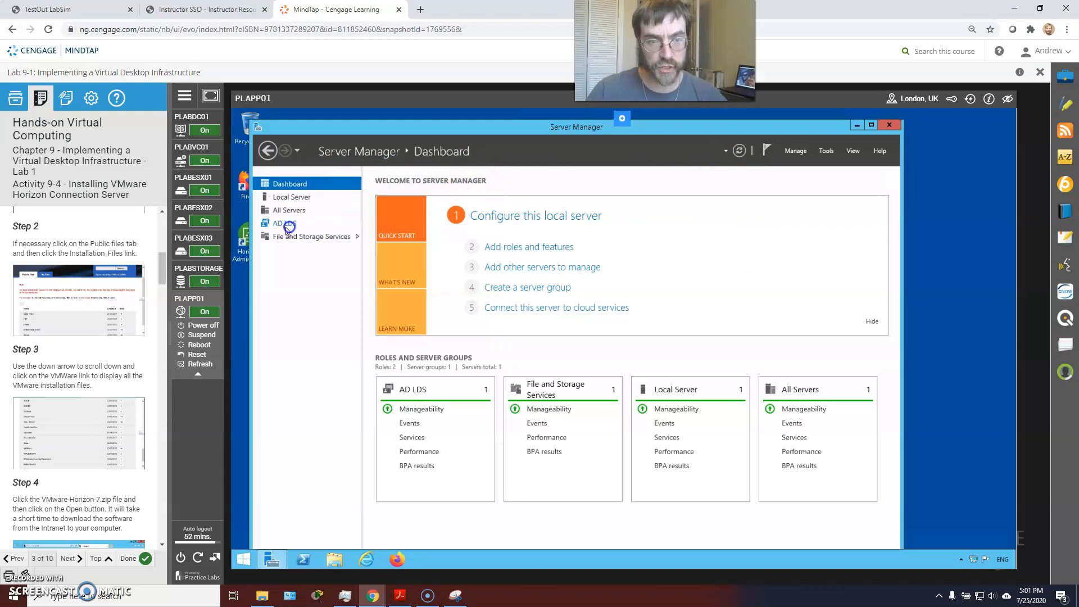
{"action": "left_click", "coordinate": [826, 151]}
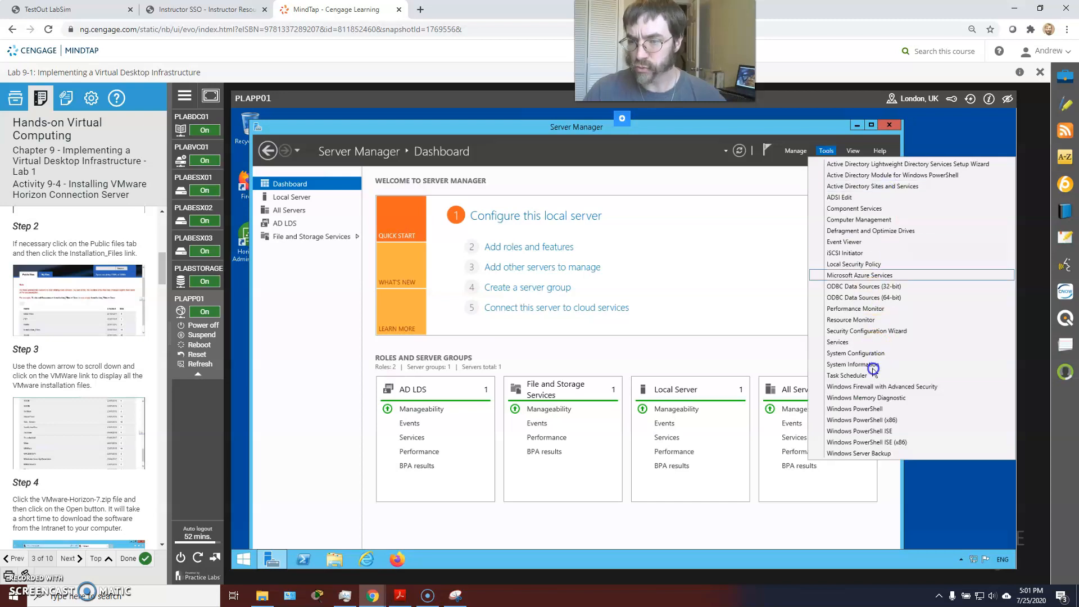
{"action": "left_click", "coordinate": [285, 200]}
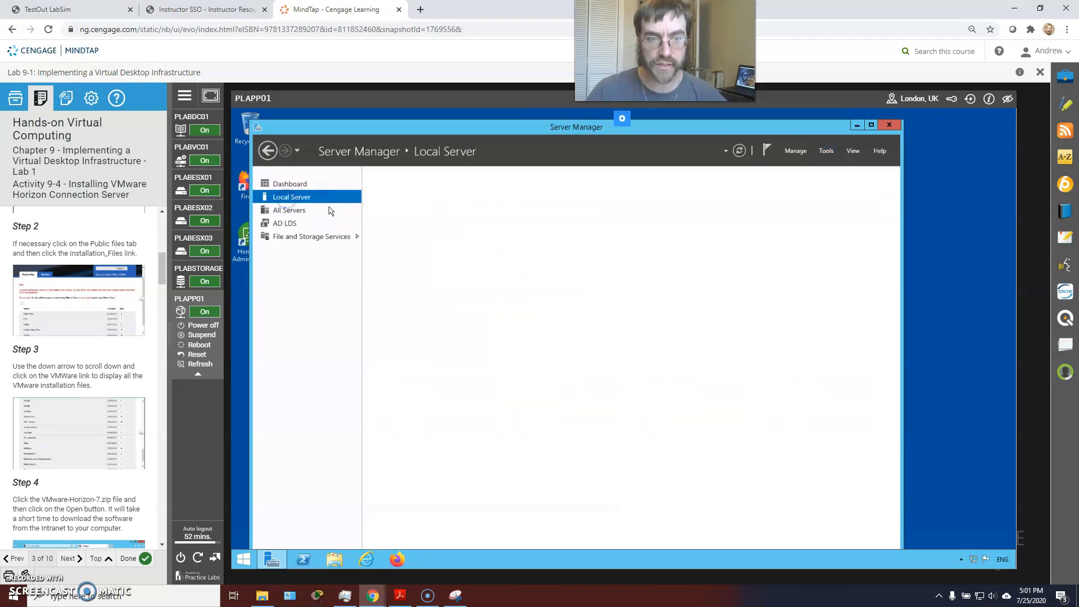
{"action": "left_click", "coordinate": [291, 210]}
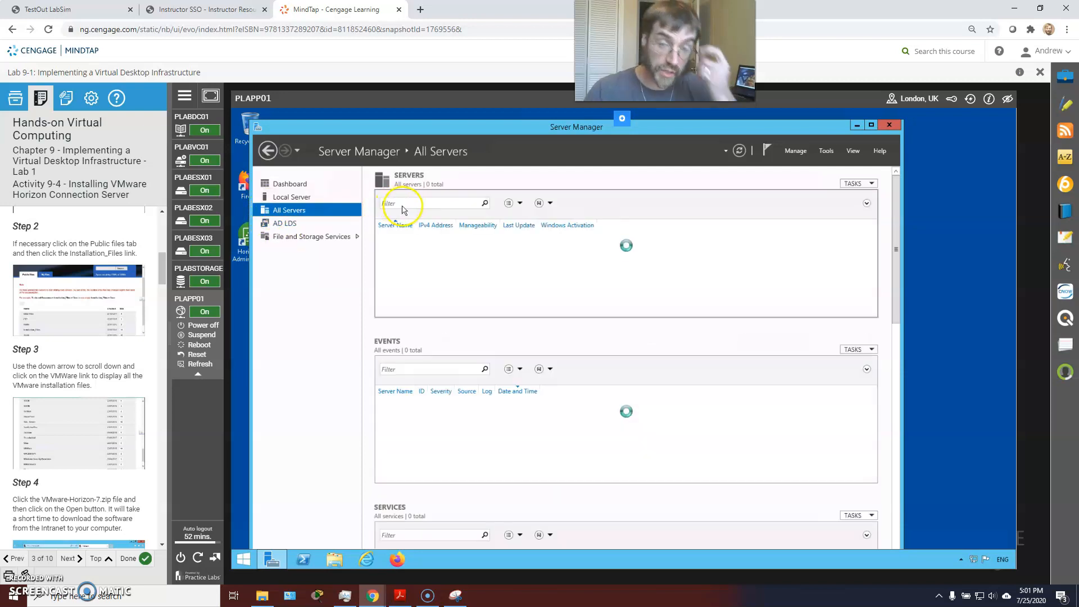
Step: Scroll the instructions to Step 14, dismiss the PLABDM01 shortcut menu, and move Server Manager right
{"action": "right_click", "coordinate": [425, 241]}
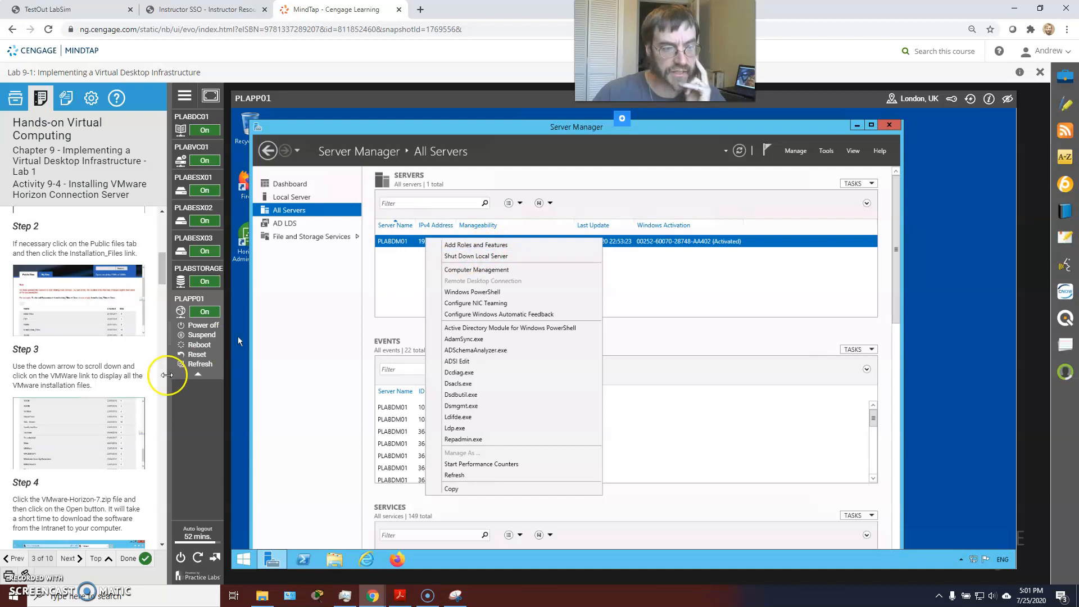
{"action": "scroll", "coordinate": [102, 379], "scroll_direction": "down", "scroll_amount": 5}
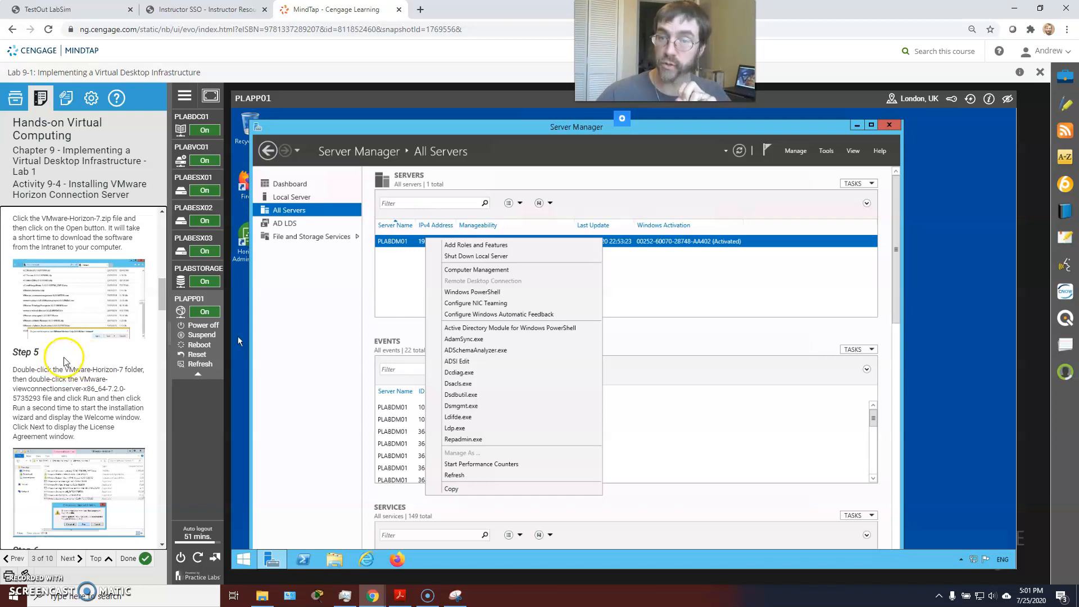
{"action": "scroll", "coordinate": [107, 356], "scroll_direction": "down", "scroll_amount": 1}
{"action": "scroll", "coordinate": [107, 355], "scroll_direction": "down", "scroll_amount": 5}
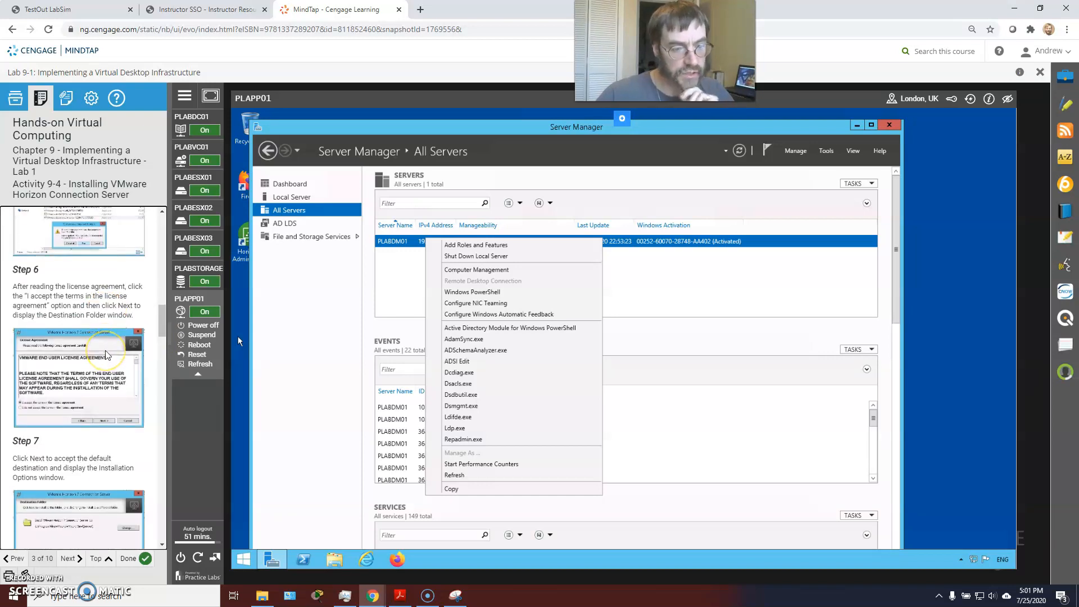
{"action": "scroll", "coordinate": [105, 350], "scroll_direction": "down", "scroll_amount": 12}
{"action": "scroll", "coordinate": [103, 350], "scroll_direction": "down", "scroll_amount": 10}
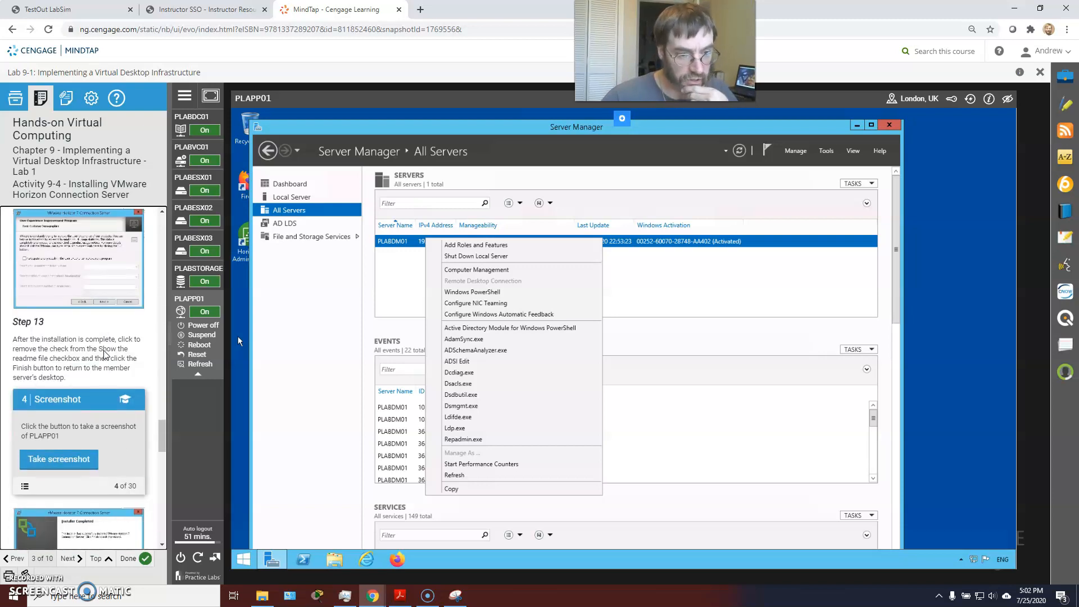
{"action": "scroll", "coordinate": [104, 349], "scroll_direction": "down", "scroll_amount": 6}
{"action": "left_click", "coordinate": [155, 326]}
{"action": "mouse_move", "coordinate": [453, 123]}
{"action": "left_mouse_down"}
{"action": "mouse_move", "coordinate": [540, 123]}
{"action": "mouse_move", "coordinate": [471, 127]}
{"action": "left_mouse_up"}
{"action": "left_click", "coordinate": [291, 212]}
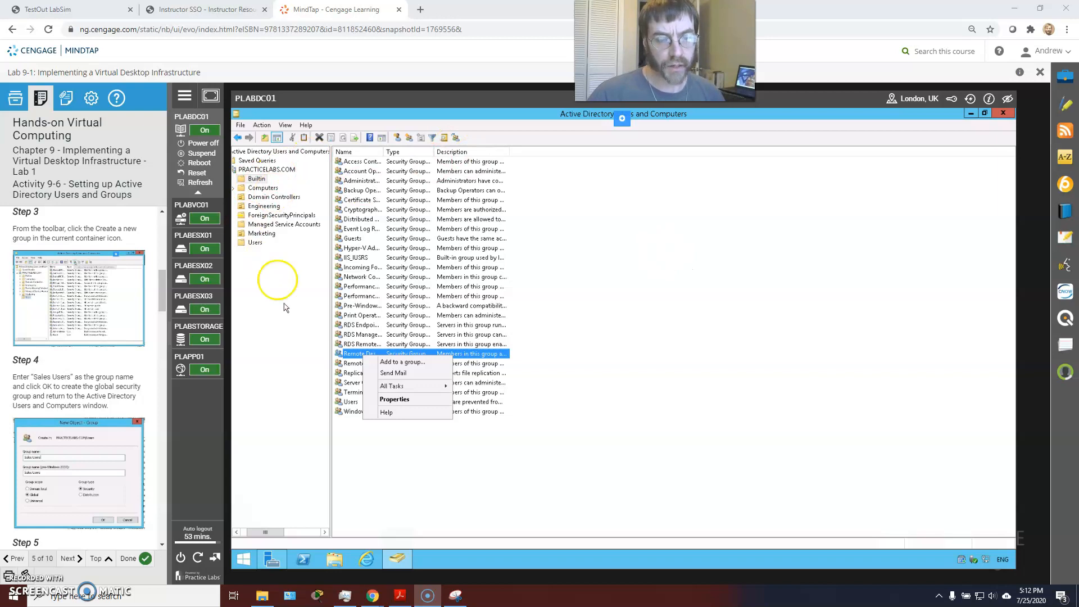
Step: Open PRACTICELABS.COM > Users and confirm Sales Users lists four members
{"action": "left_click", "coordinate": [260, 535]}
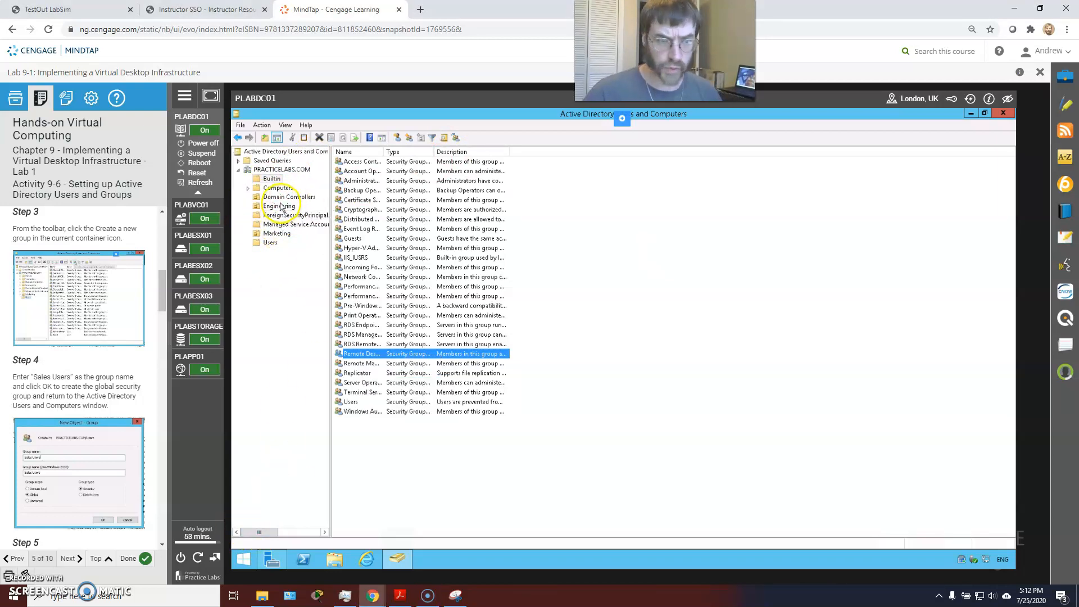
{"action": "left_click", "coordinate": [275, 169]}
{"action": "left_click", "coordinate": [267, 243]}
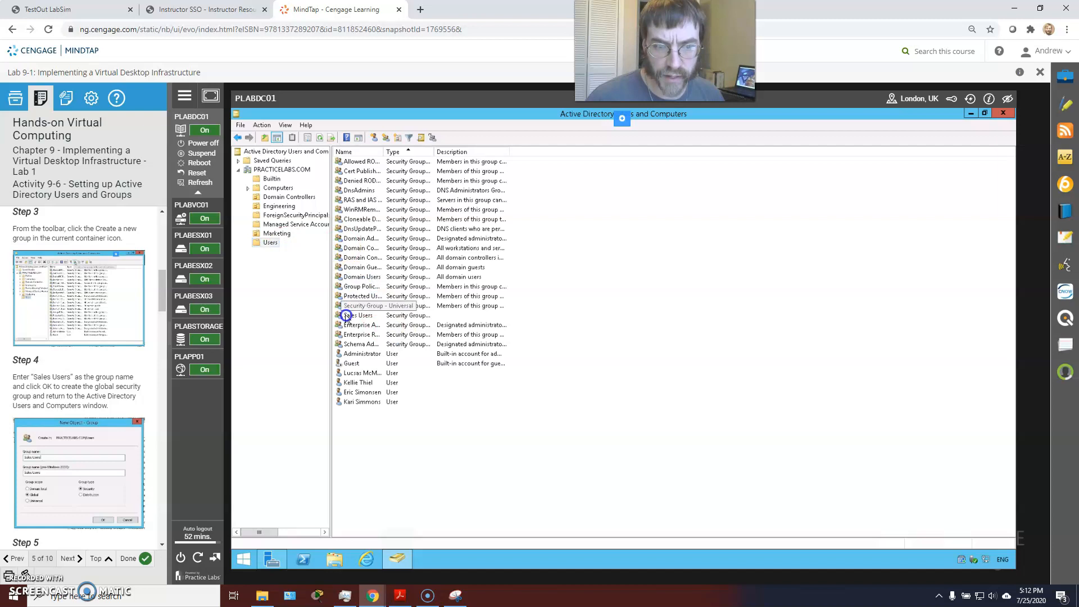
{"action": "right_click", "coordinate": [346, 316]}
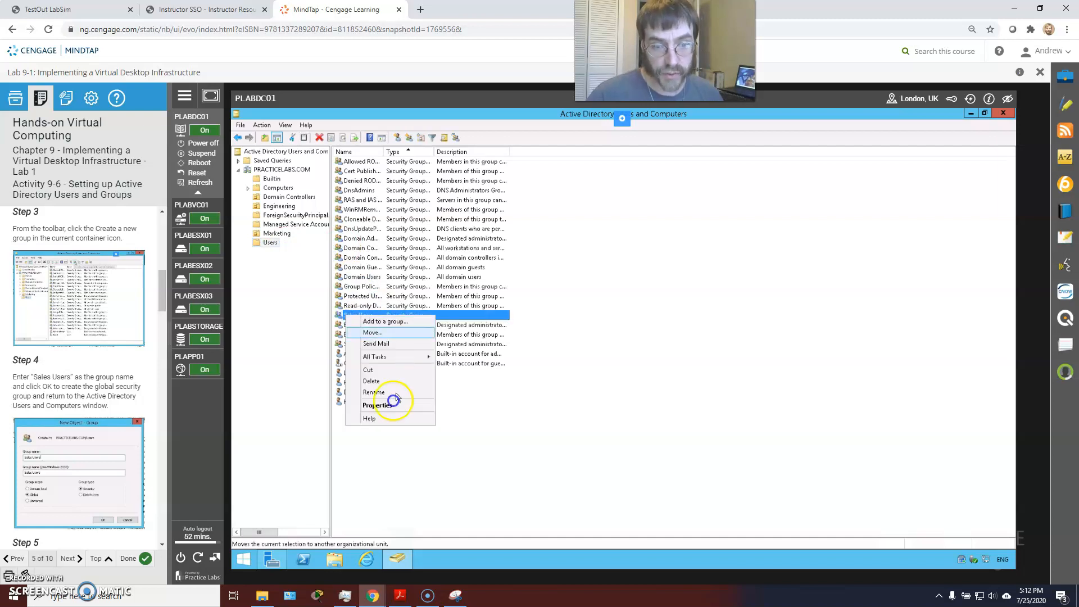
{"action": "left_click", "coordinate": [376, 405]}
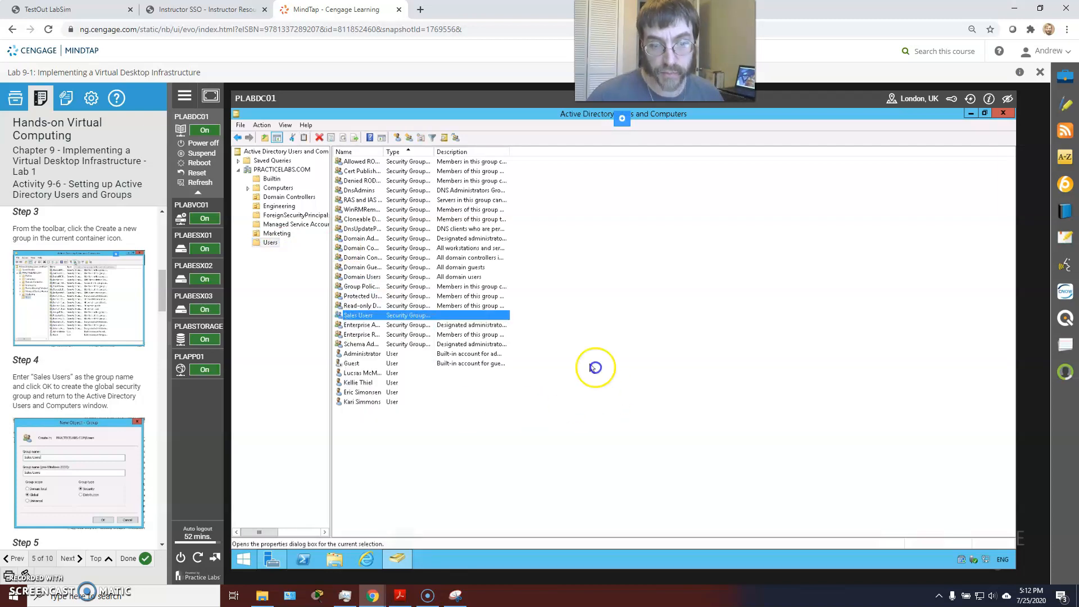
{"action": "left_click", "coordinate": [566, 237]}
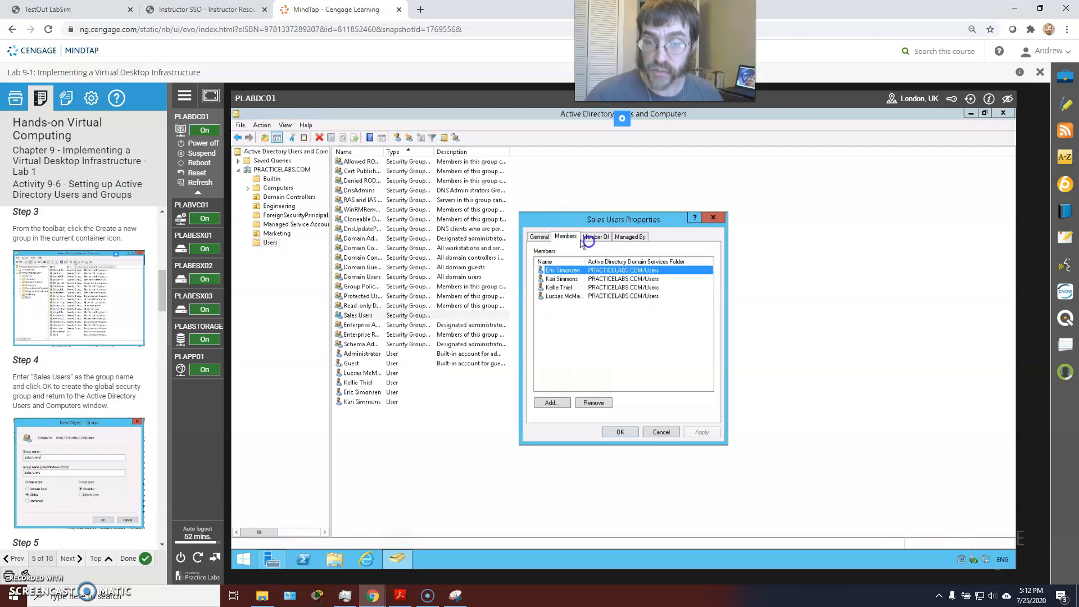
{"action": "left_click", "coordinate": [709, 218]}
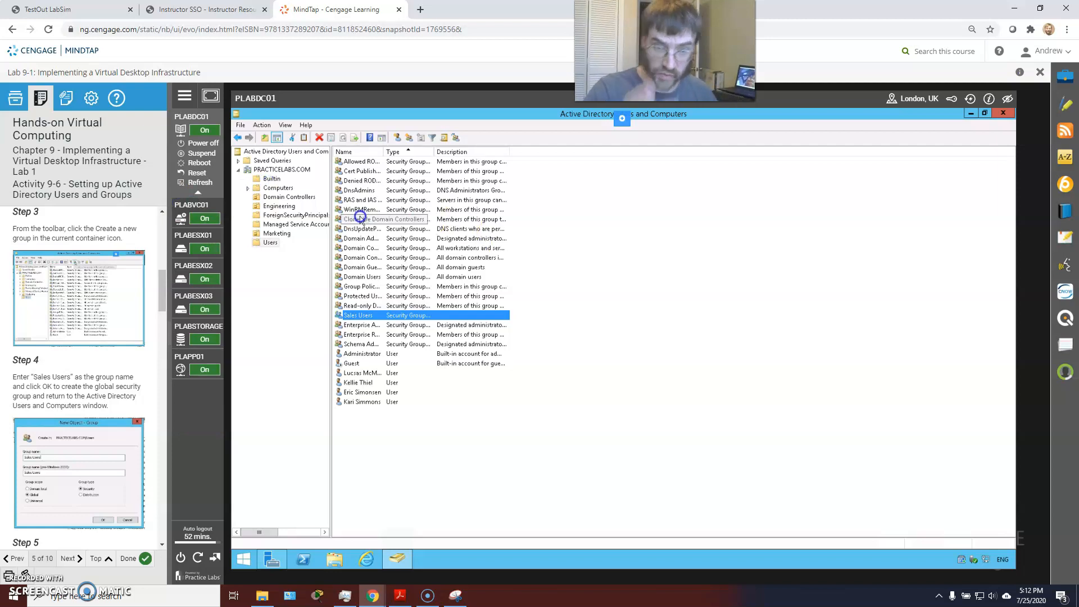
Step: Show the Builtin groups with the Name column fitted to full group names
{"action": "left_click", "coordinate": [271, 178]}
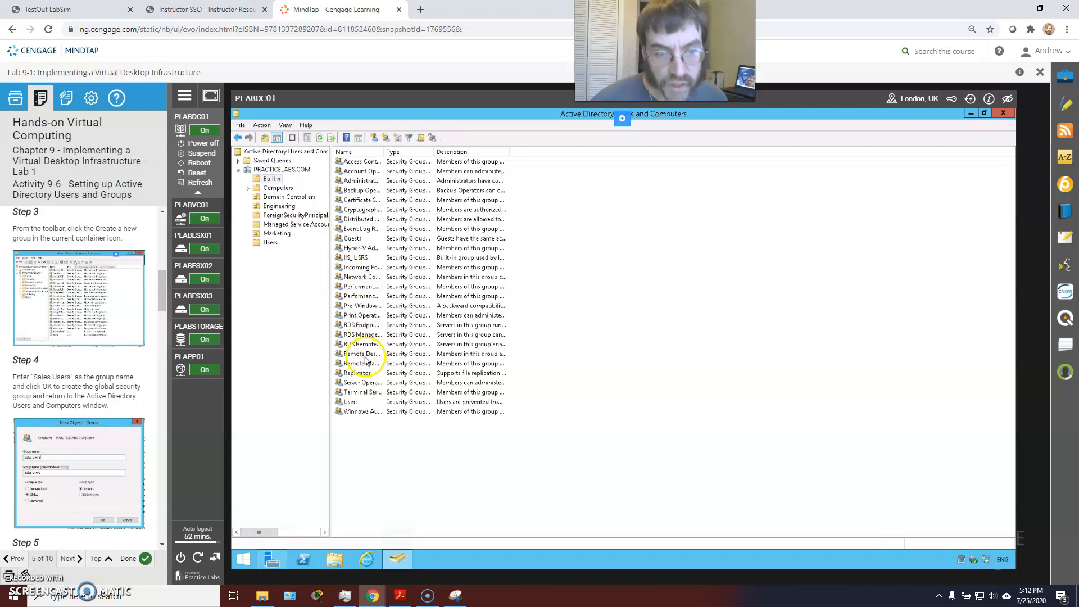
{"action": "left_click_drag", "start_coordinate": [435, 151], "coordinate": [437, 151]}
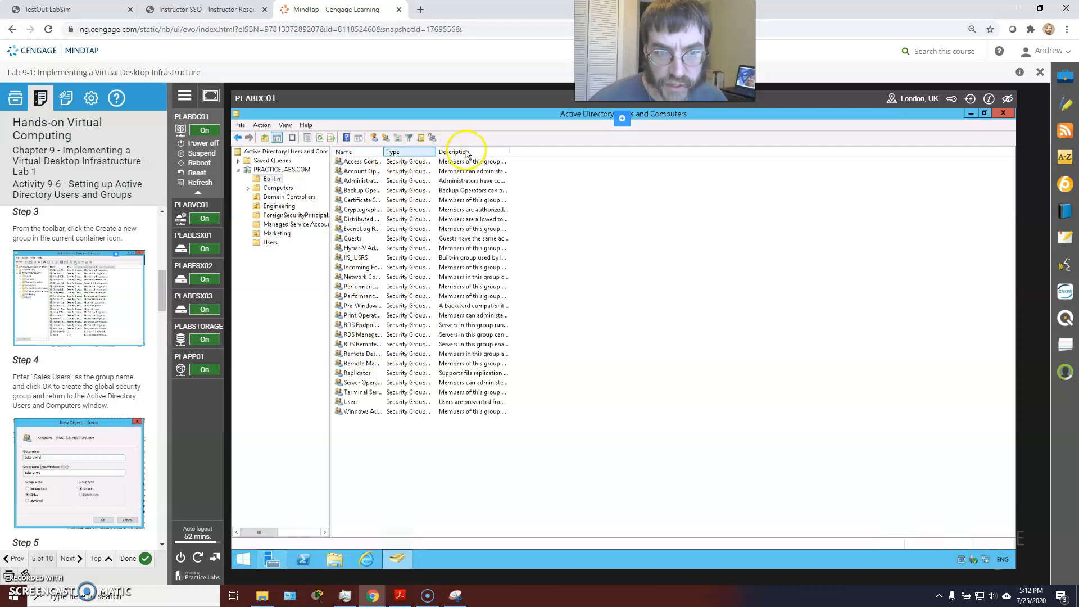
{"action": "double_click", "coordinate": [382, 151]}
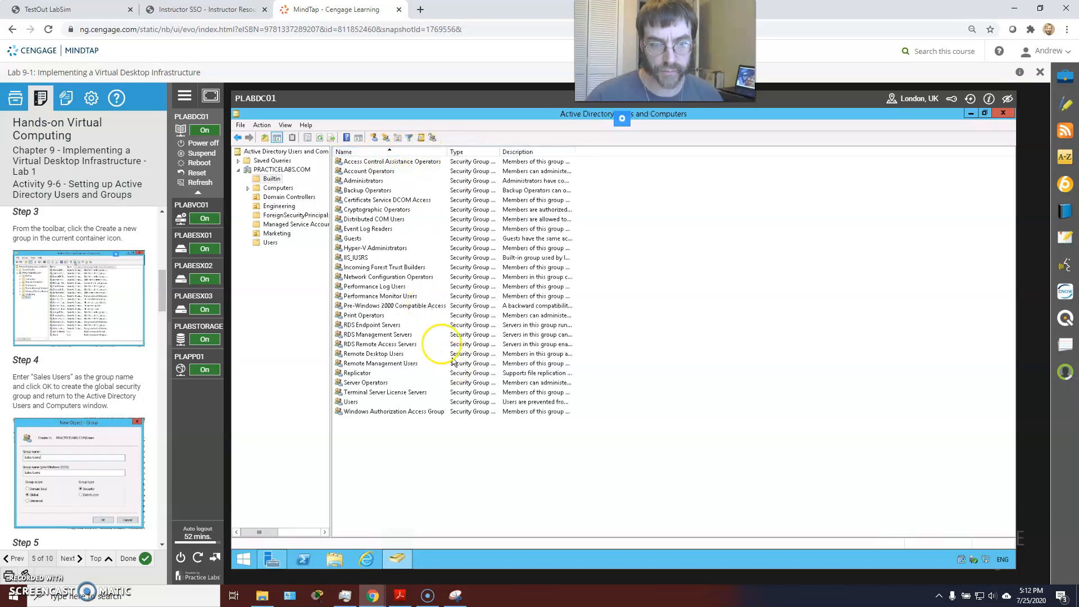
Step: Confirm Remote Desktop Users lists four domain users as members
{"action": "double_click", "coordinate": [370, 354]}
{"action": "key", "text": "Escape"}
{"action": "left_click", "coordinate": [354, 362]}
{"action": "double_click", "coordinate": [355, 353]}
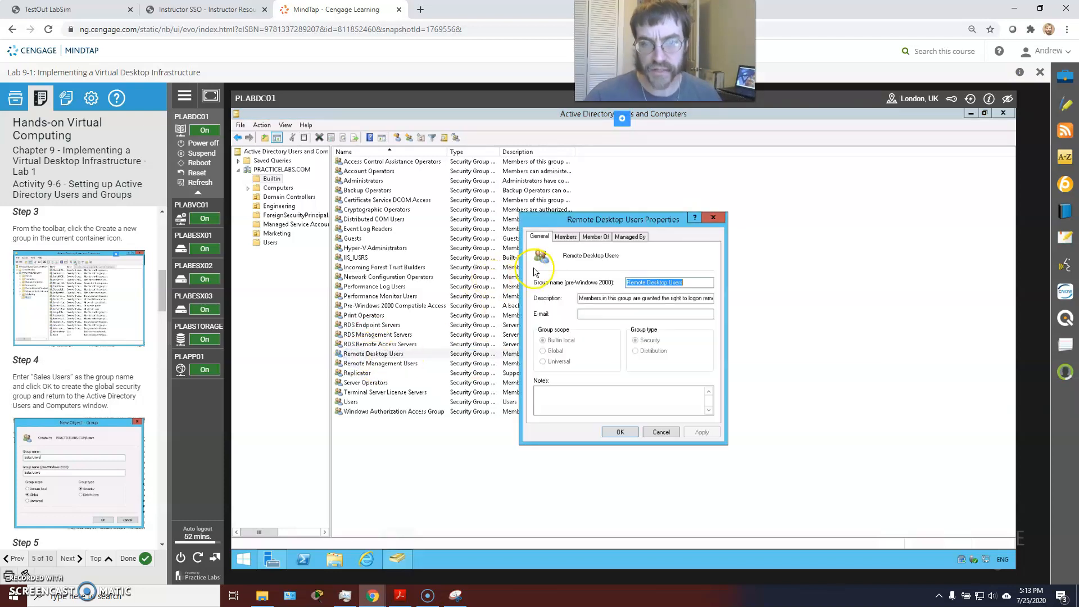
{"action": "left_click", "coordinate": [566, 237]}
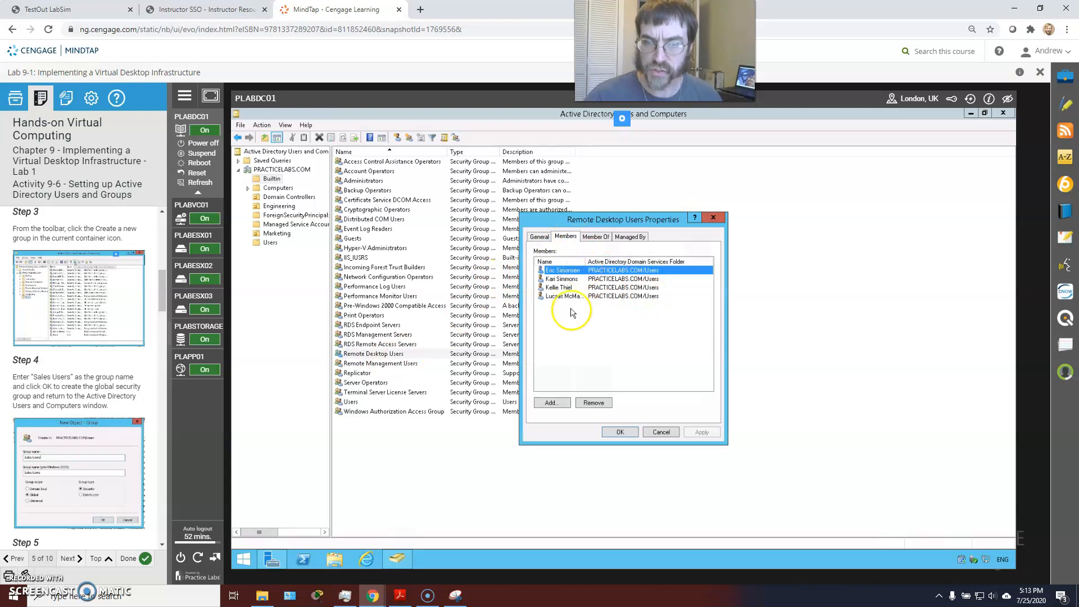
{"action": "left_click", "coordinate": [565, 271]}
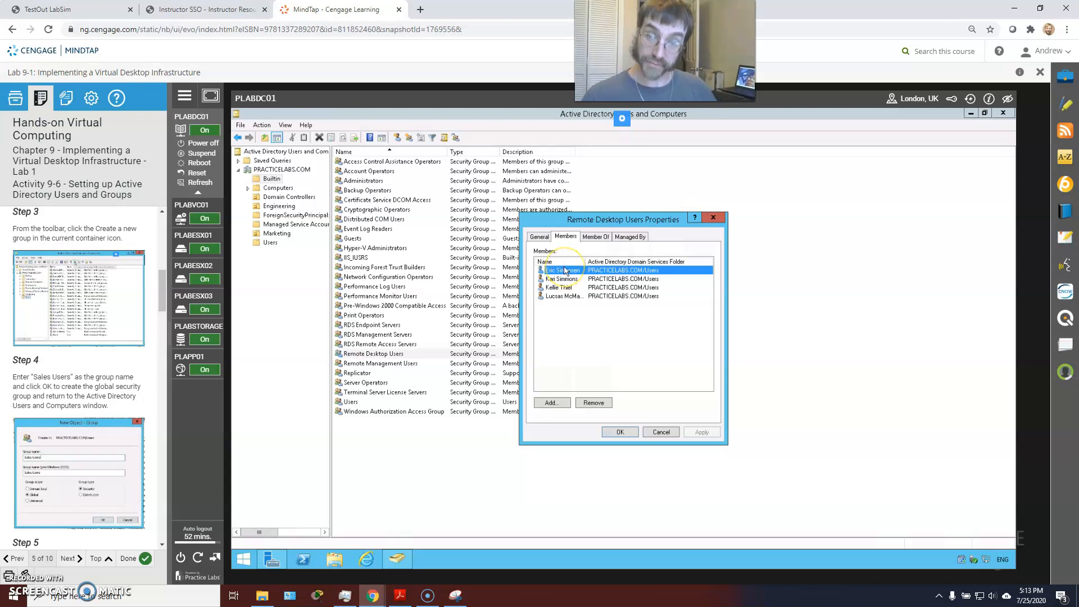
{"action": "left_click", "coordinate": [619, 432]}
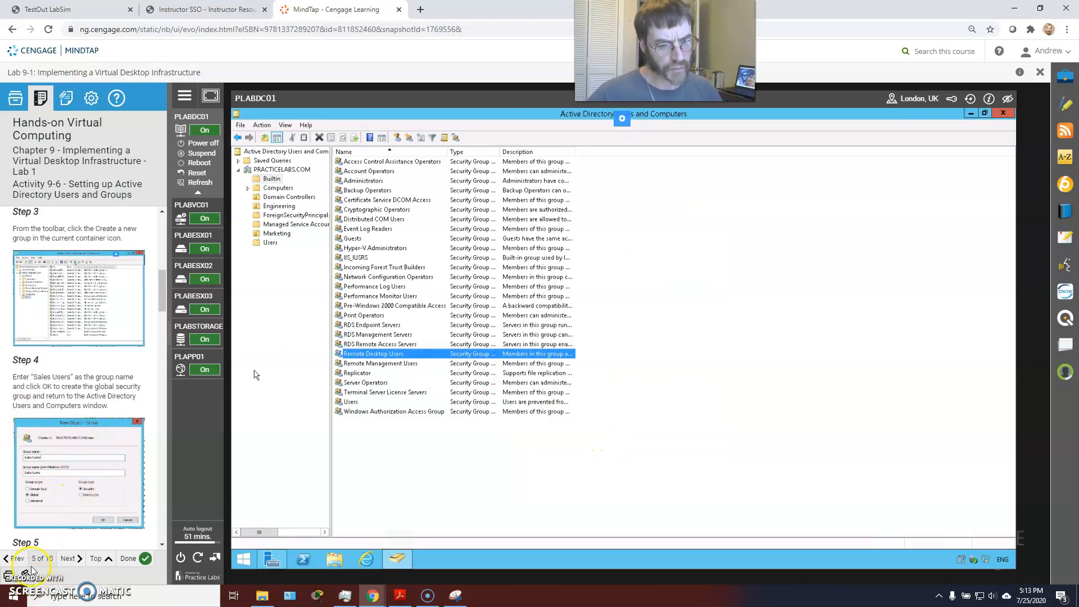
Step: Advance the guide to Activity 9-7, minimize ADUC and Server Manager, and switch to PLABVC01
{"action": "left_click", "coordinate": [71, 558]}
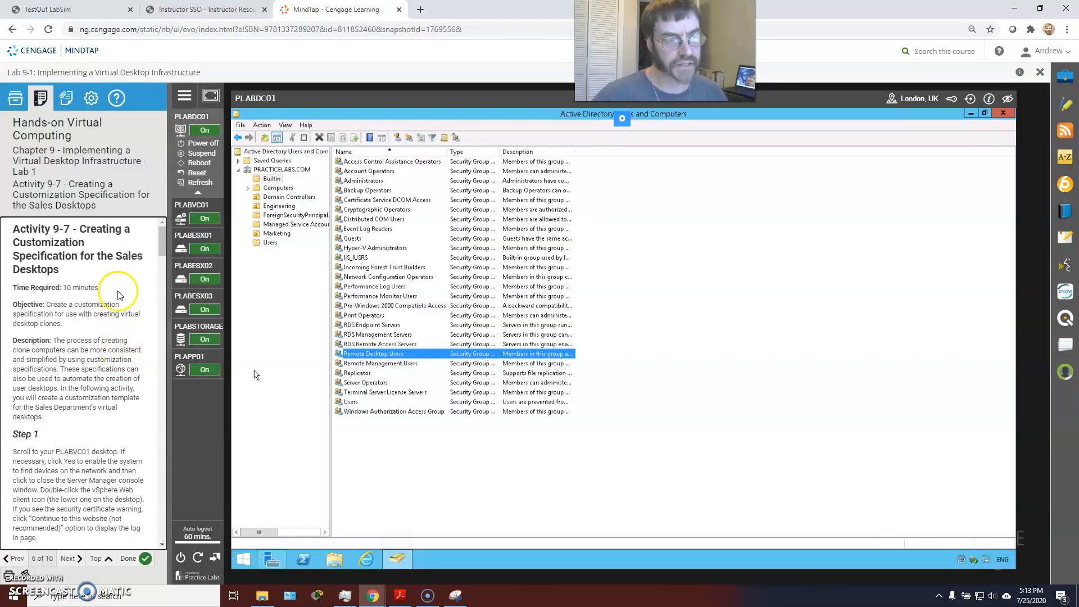
{"action": "scroll", "coordinate": [116, 292], "scroll_direction": "down", "scroll_amount": 10}
{"action": "scroll", "coordinate": [116, 292], "scroll_direction": "down", "scroll_amount": 8}
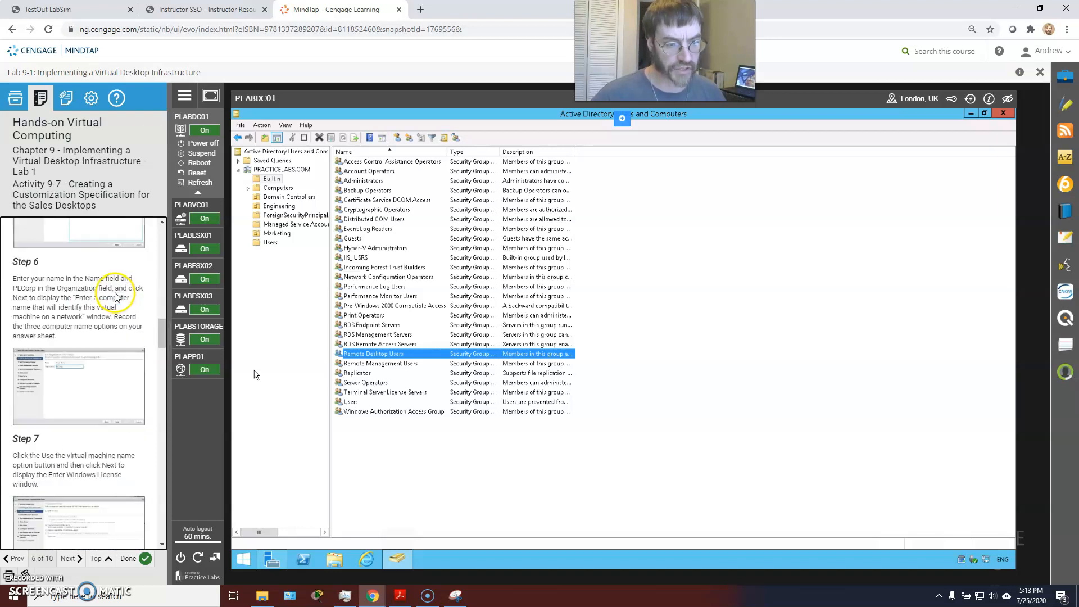
{"action": "left_click", "coordinate": [970, 113]}
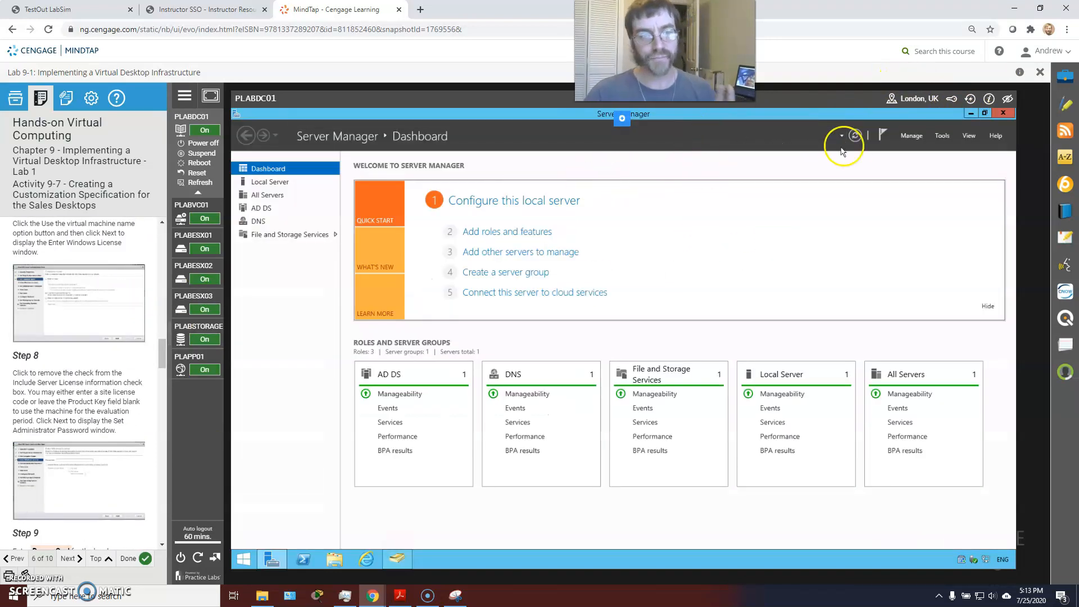
{"action": "left_click", "coordinate": [971, 113]}
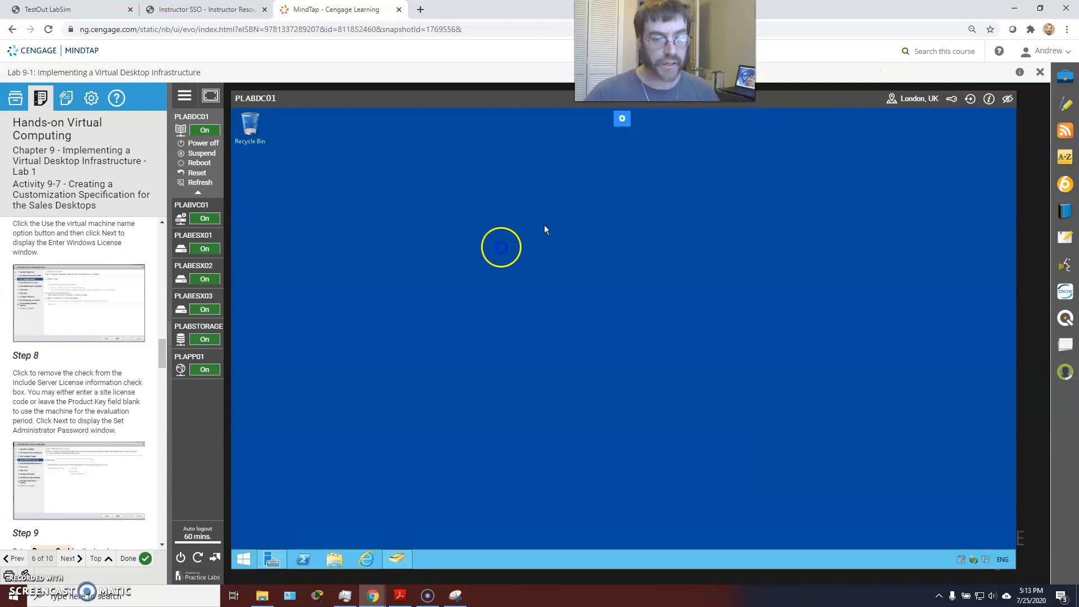
{"action": "left_click", "coordinate": [191, 204]}
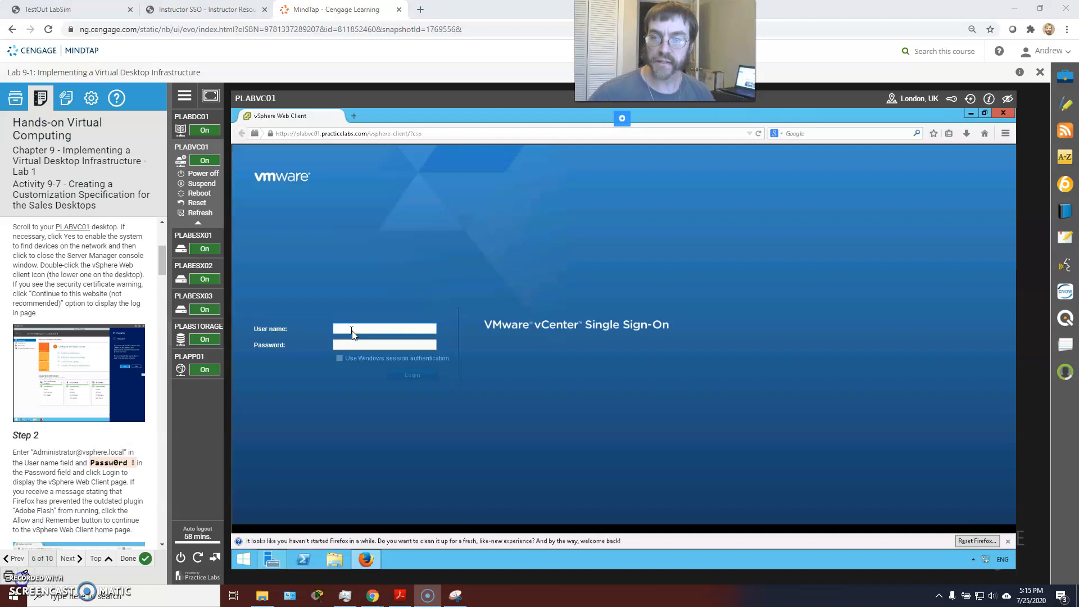
Step: Log in to the vSphere Web Client as Administrator and reach its Home page
{"action": "left_click", "coordinate": [350, 330]}
{"action": "type", "text": "Administrator@vsphere.local"}
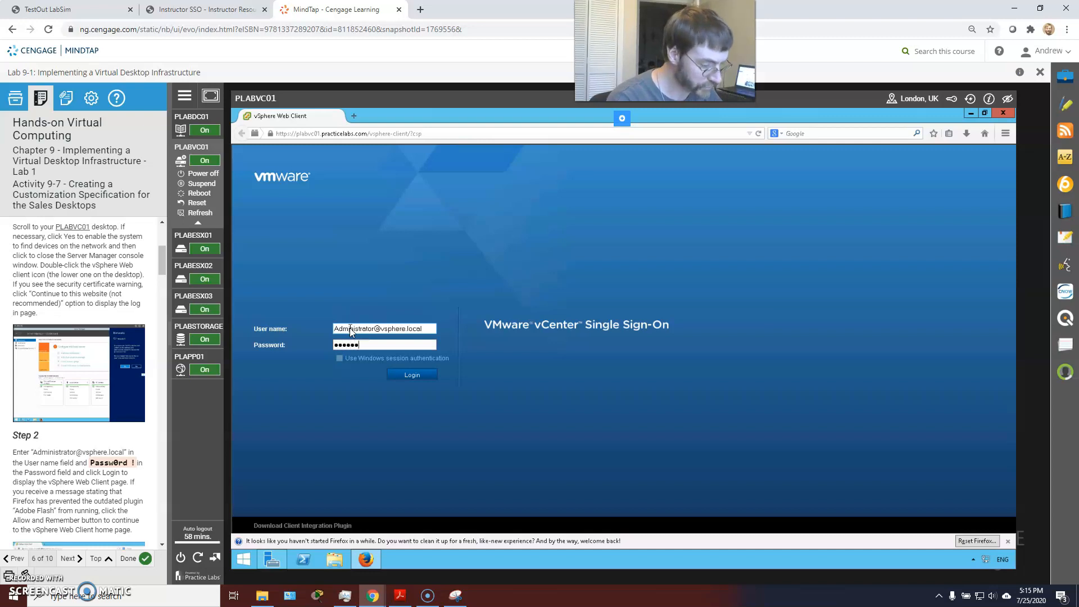
{"action": "key", "text": "Return"}
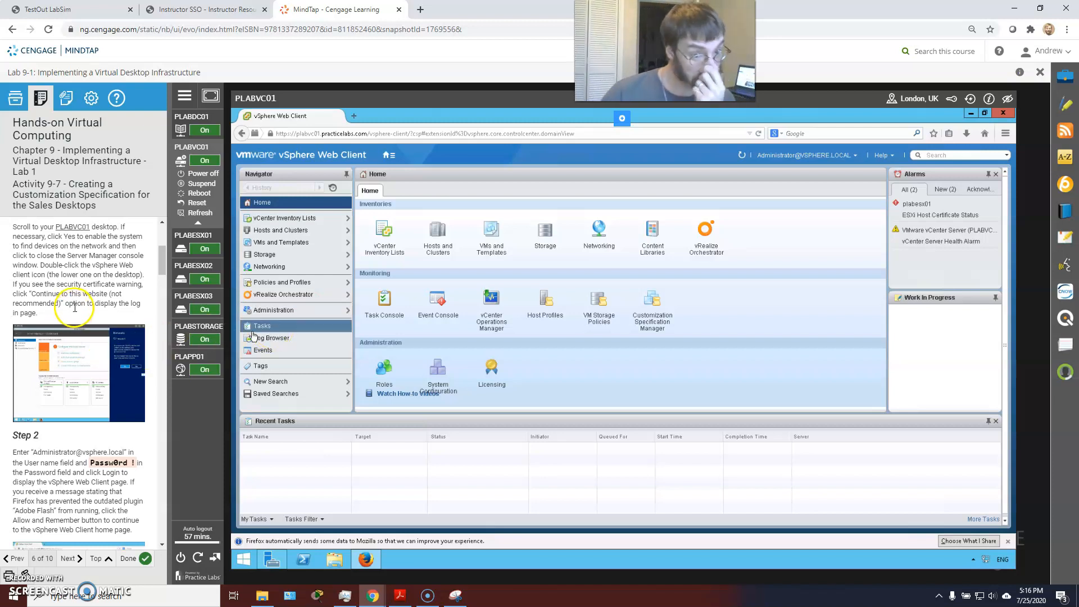
{"action": "scroll", "coordinate": [84, 304], "scroll_direction": "down", "scroll_amount": 5}
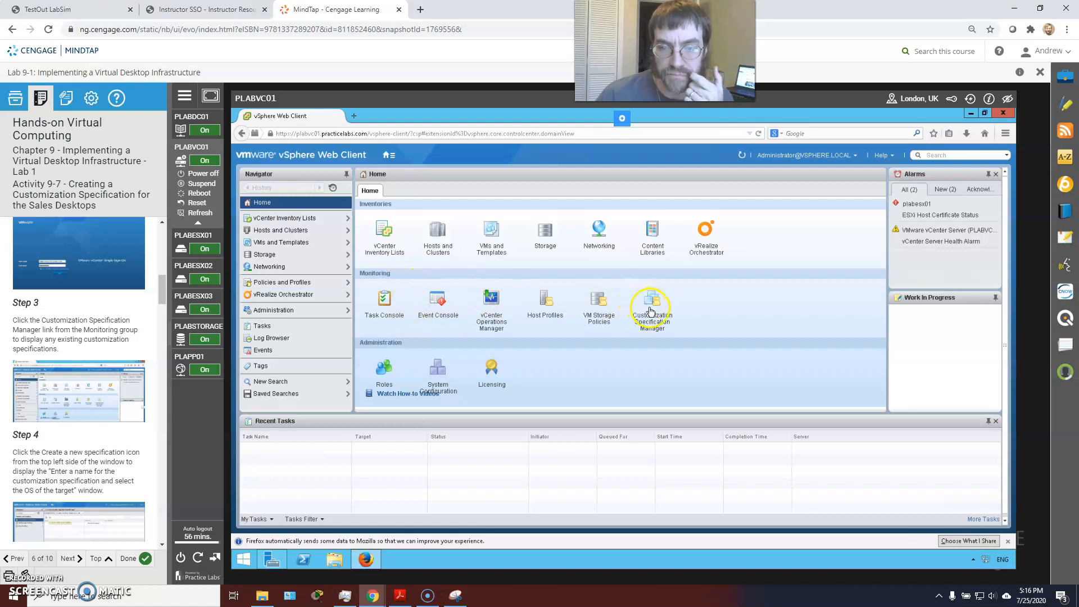
Step: Open the Customization Specification Manager and start a new customization specification
{"action": "left_click", "coordinate": [662, 325]}
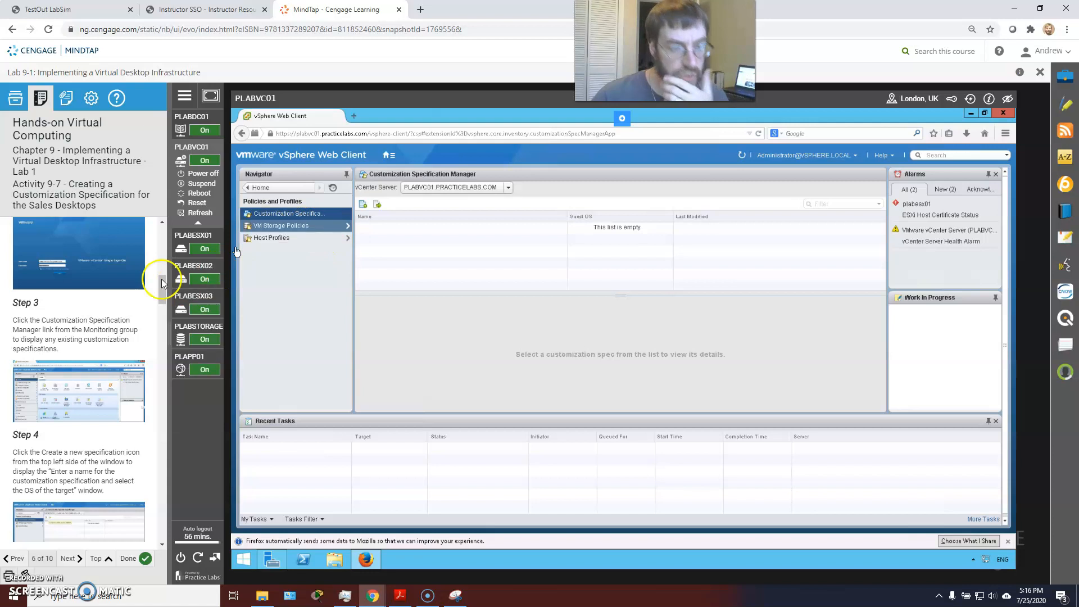
{"action": "scroll", "coordinate": [119, 308], "scroll_direction": "down", "scroll_amount": 1}
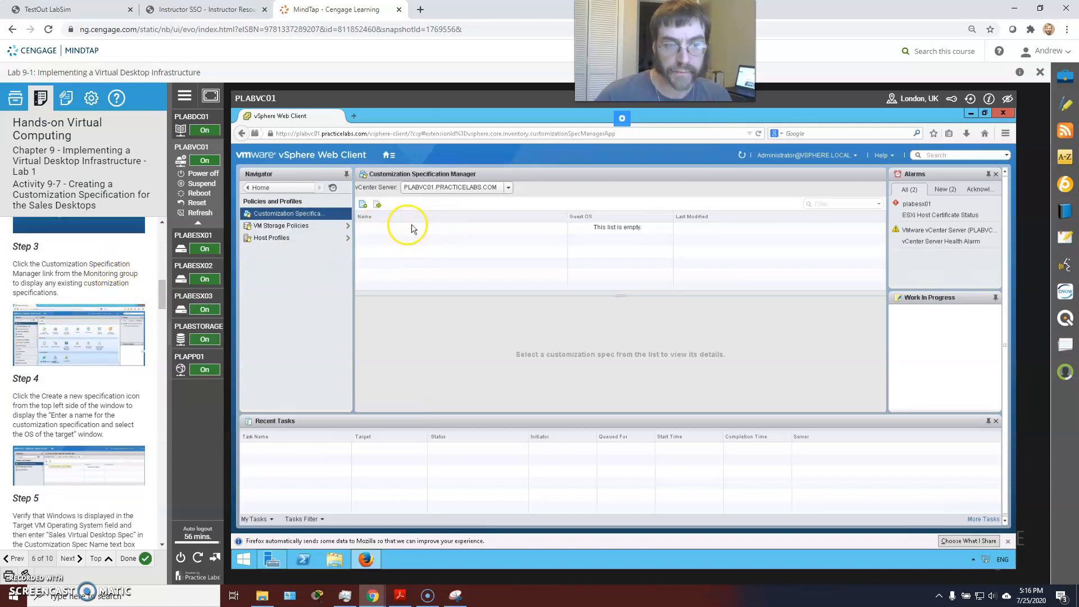
{"action": "left_click", "coordinate": [363, 205]}
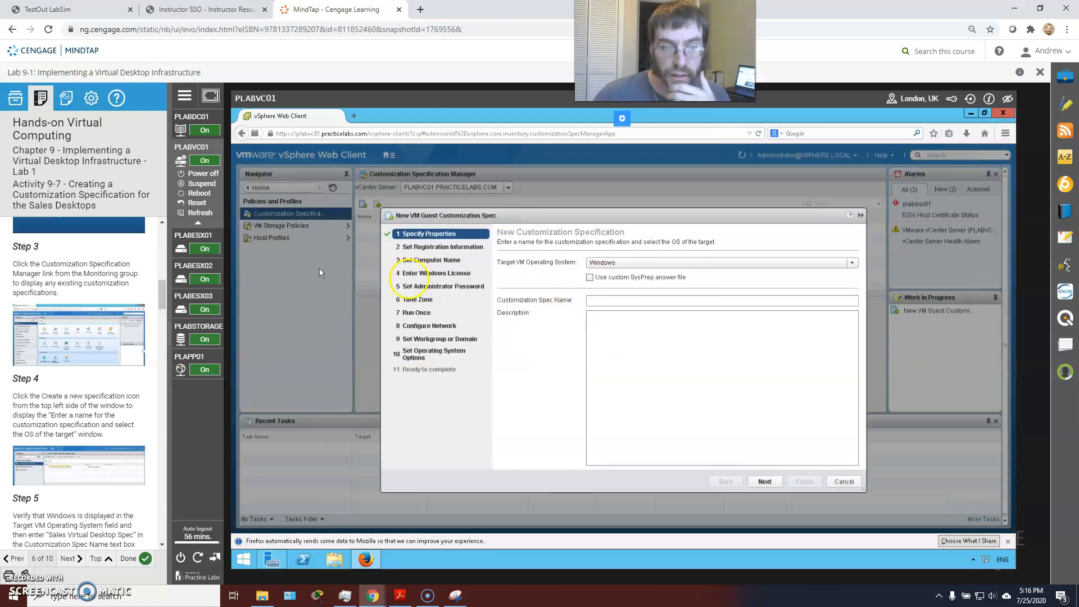
{"action": "scroll", "coordinate": [90, 295], "scroll_direction": "down", "scroll_amount": 2}
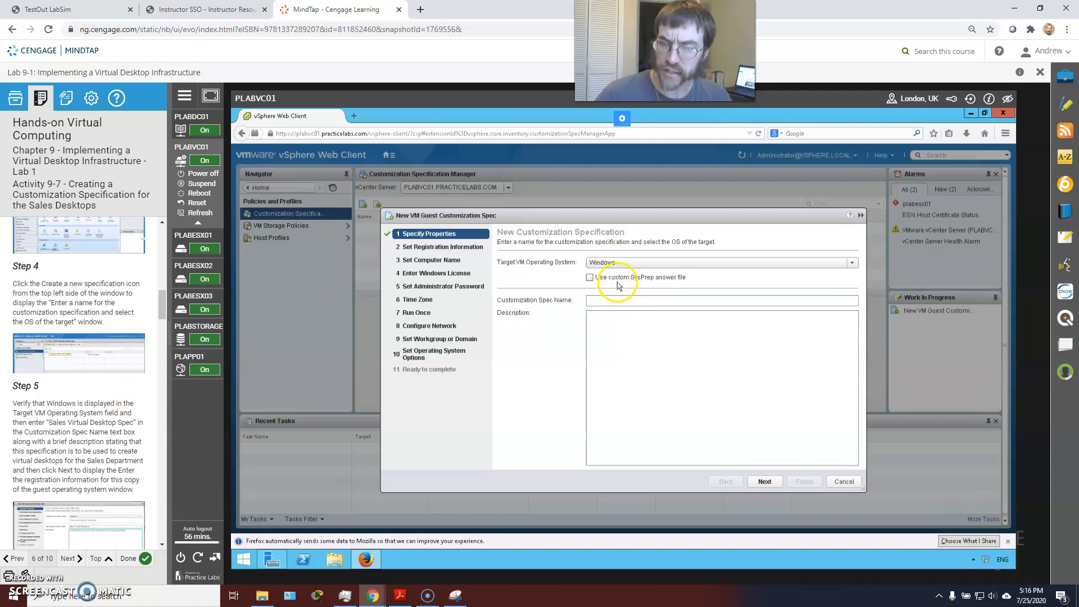
Step: Enter 'Sales Virtual Desktop Spec' as the customization spec name
{"action": "left_click", "coordinate": [612, 303]}
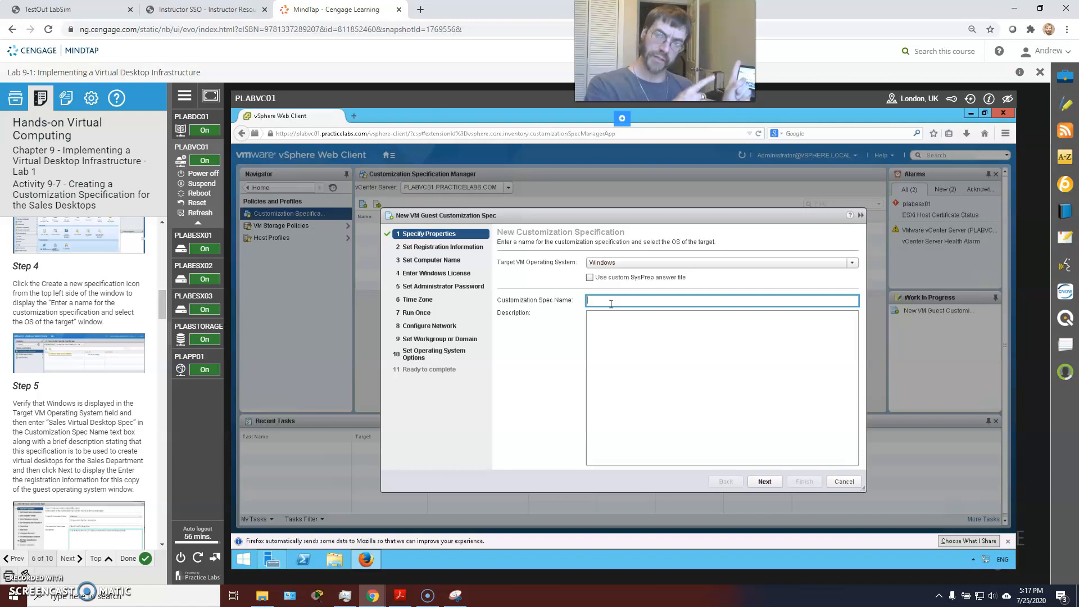
{"action": "left_click", "coordinate": [611, 304]}
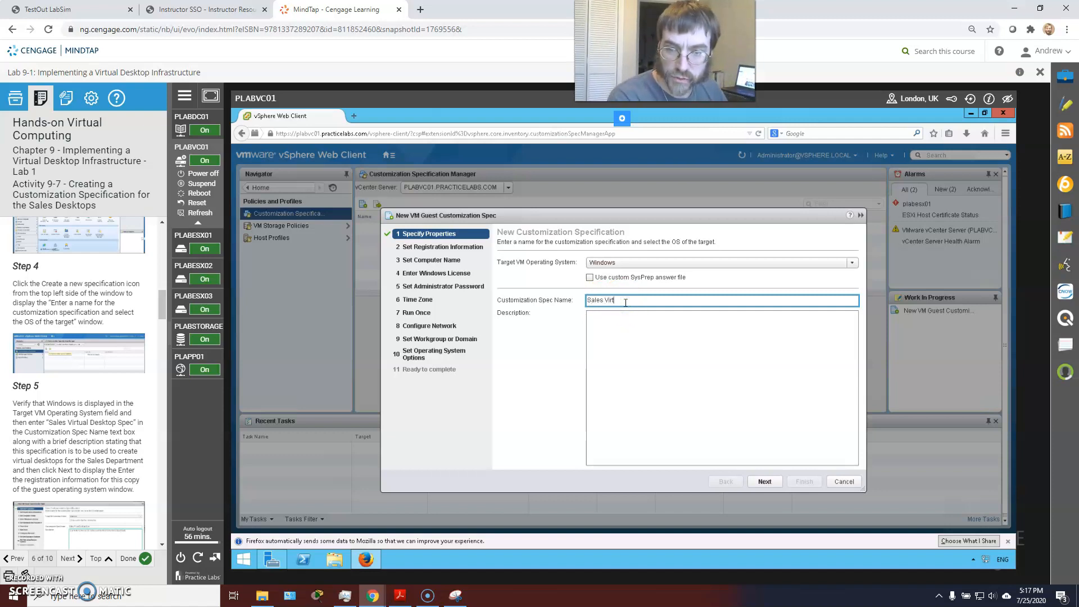
{"action": "type", "text": "Sales Virtual Desktop Spec"}
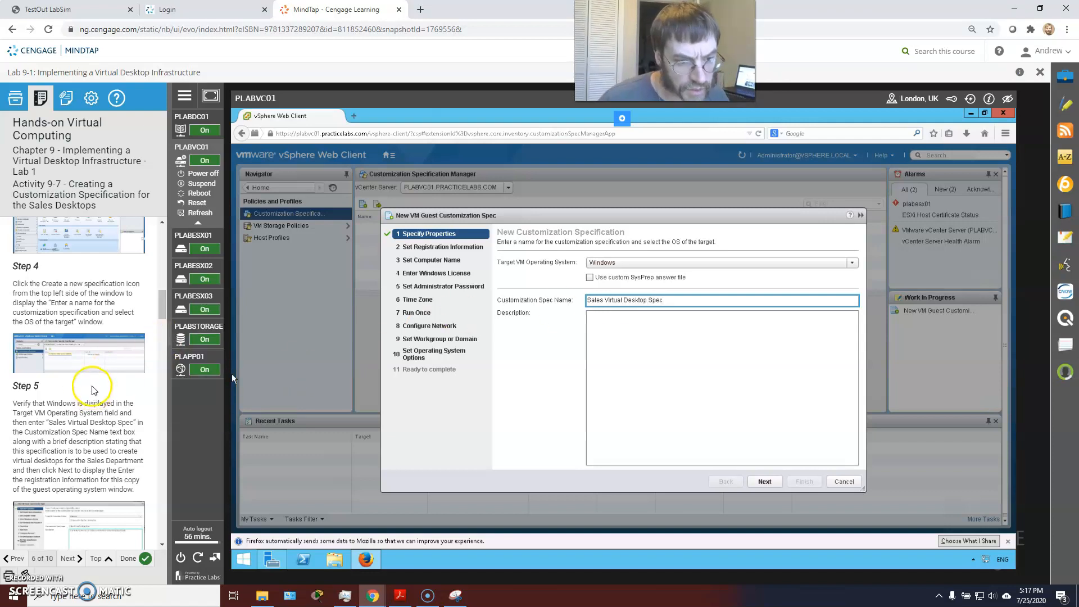
{"action": "scroll", "coordinate": [93, 393], "scroll_direction": "down", "scroll_amount": 1}
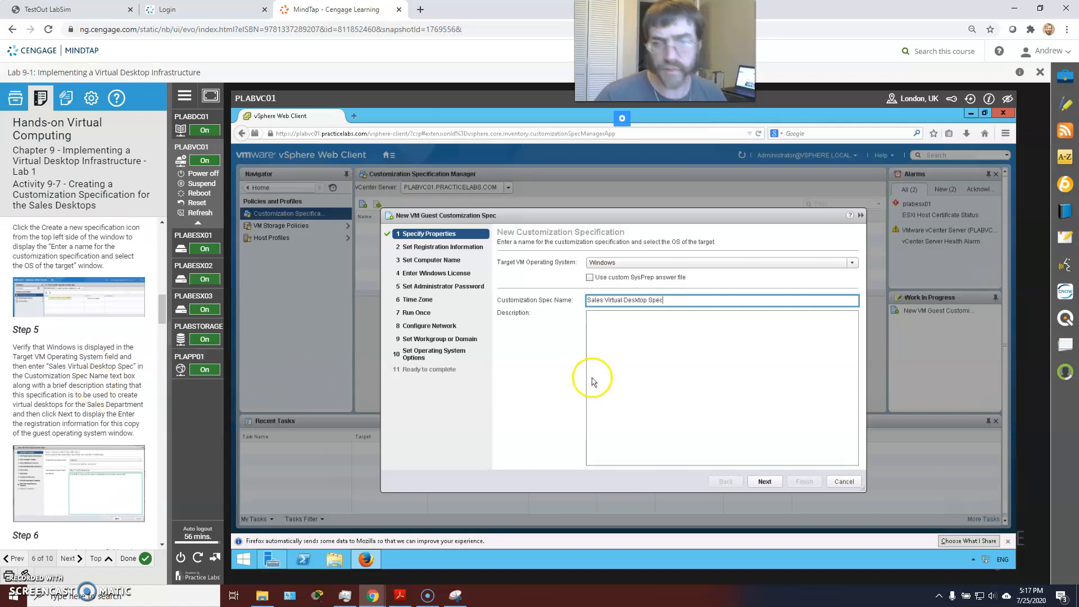
Step: Copy the spec name into the Description box and advance to registration information
{"action": "left_click", "coordinate": [718, 365]}
{"action": "left_click", "coordinate": [646, 299]}
{"action": "left_click_drag", "start_coordinate": [639, 300], "coordinate": [631, 299]}
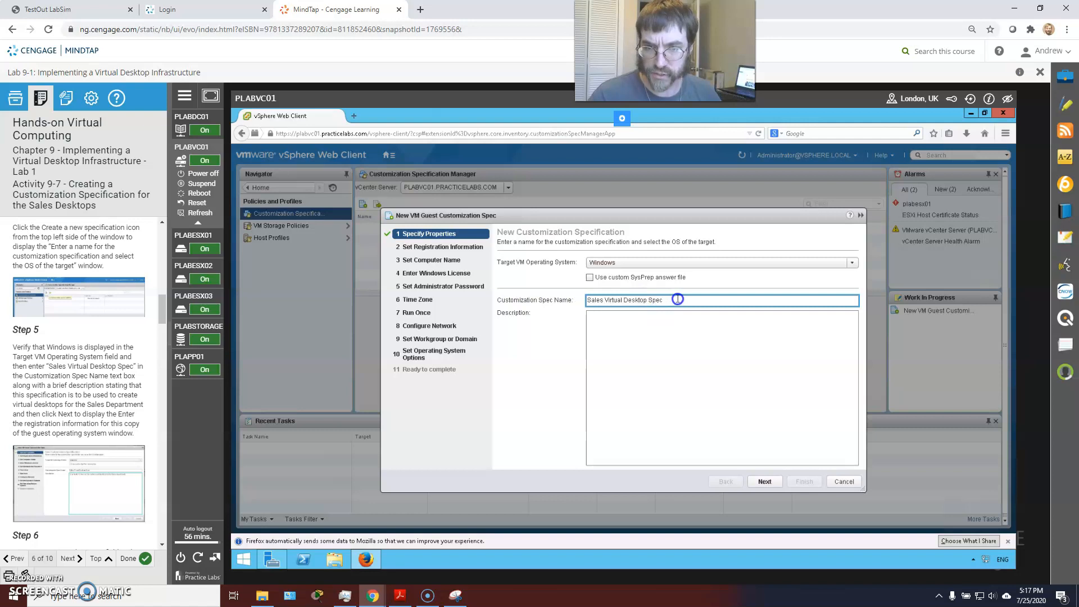
{"action": "triple_click", "coordinate": [677, 299]}
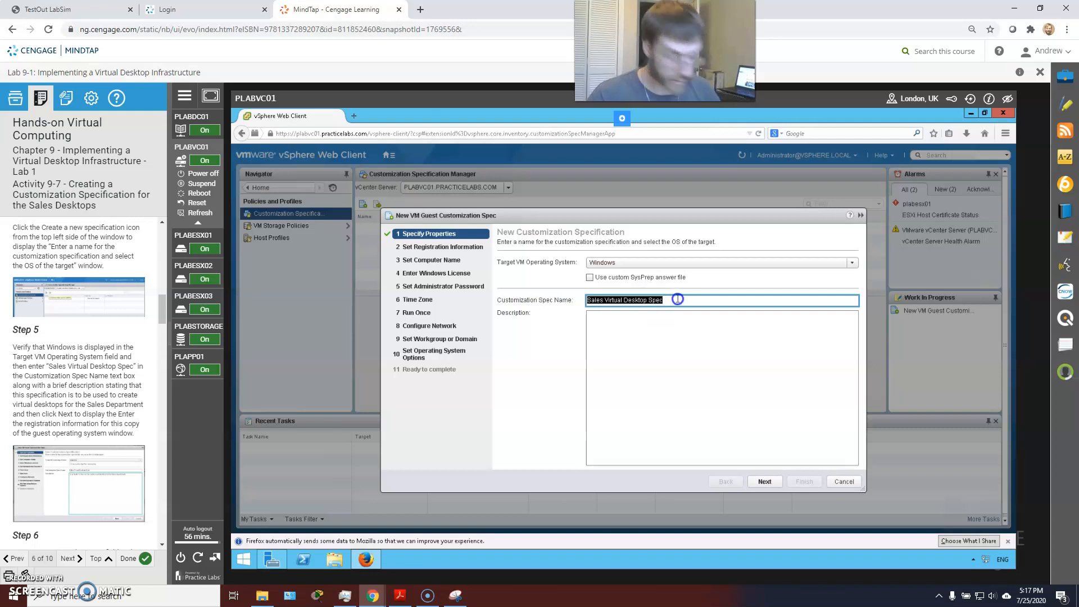
{"action": "key", "text": "ctrl+c"}
{"action": "left_click", "coordinate": [648, 353]}
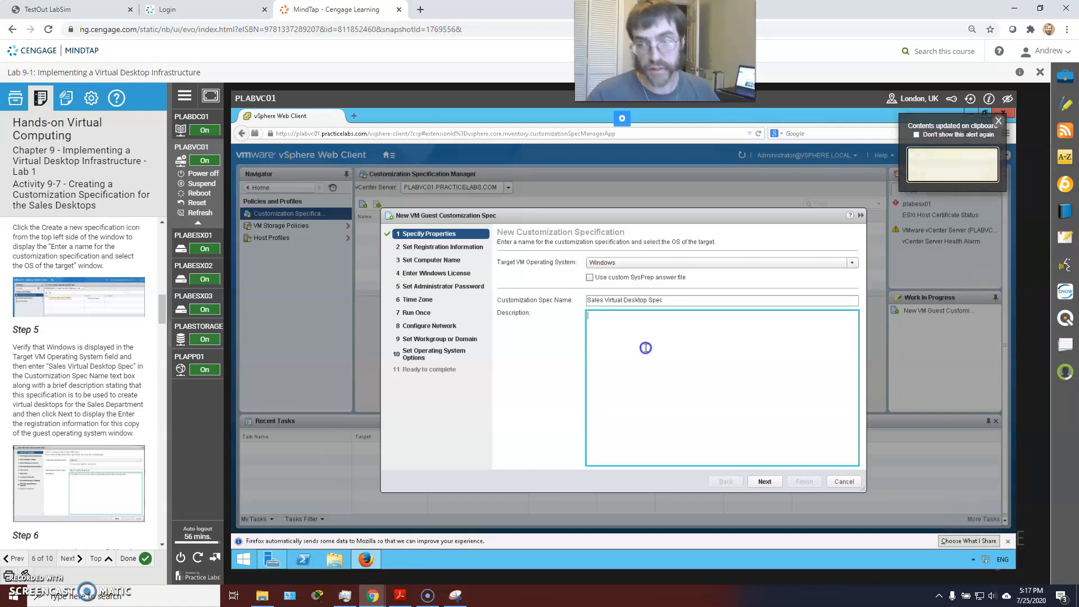
{"action": "key", "text": "ctrl+v"}
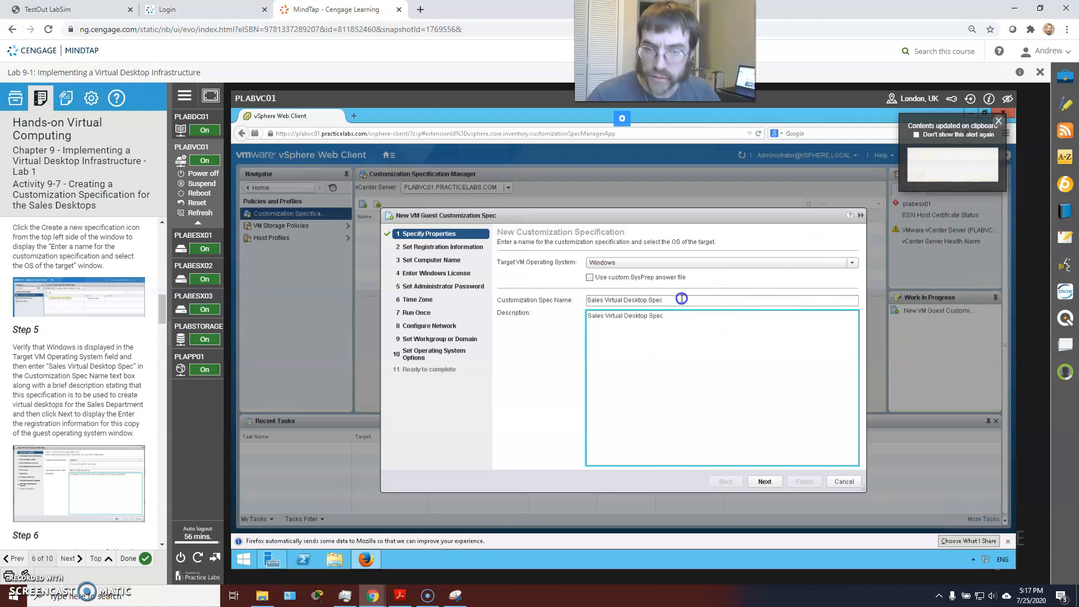
{"action": "left_click", "coordinate": [998, 121]}
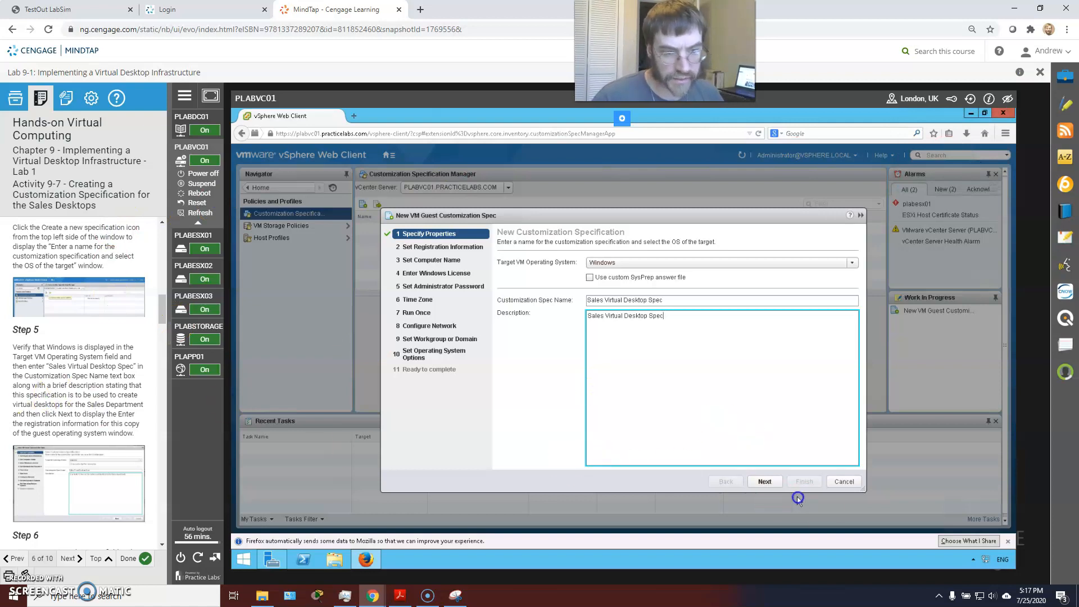
{"action": "left_click", "coordinate": [764, 481]}
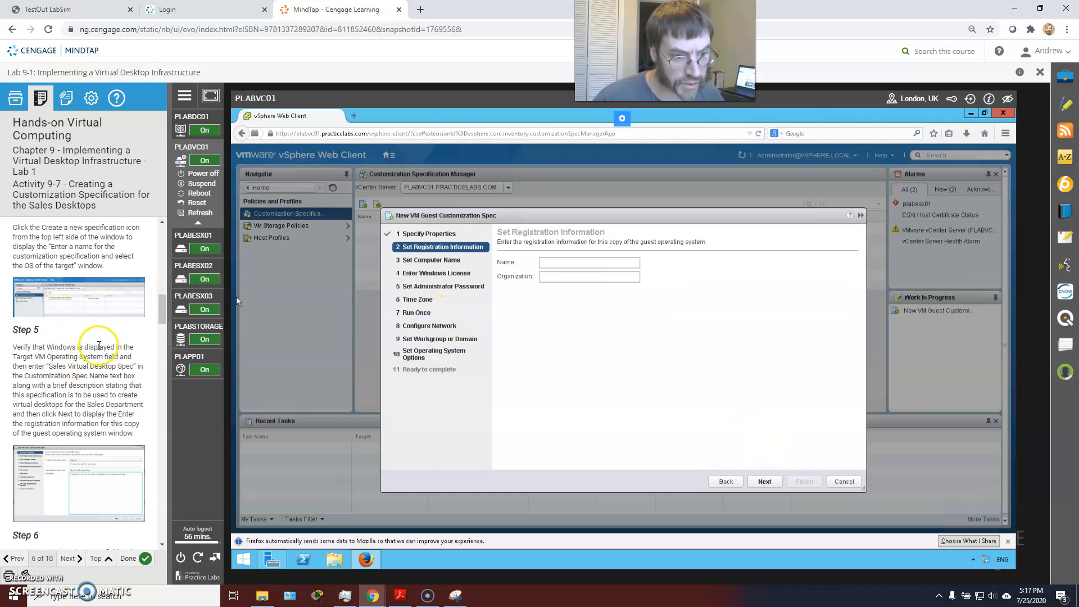
Step: Fill in the registrant's name and organization PLCorp, then continue to Computer Name
{"action": "scroll", "coordinate": [98, 346], "scroll_direction": "down", "scroll_amount": 2}
{"action": "left_click", "coordinate": [559, 259]}
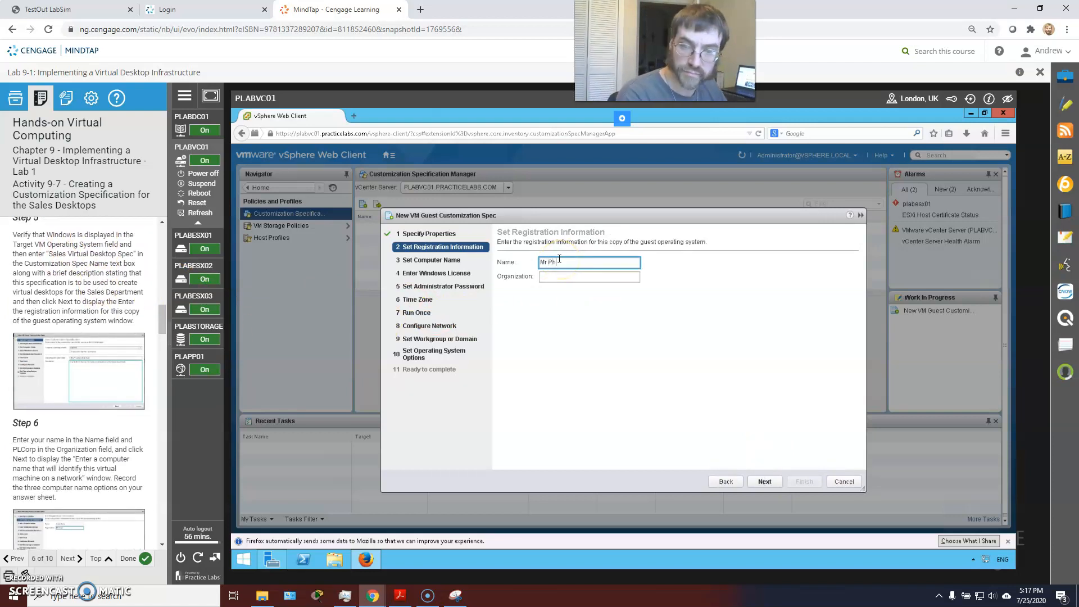
{"action": "key", "text": "Tab"}
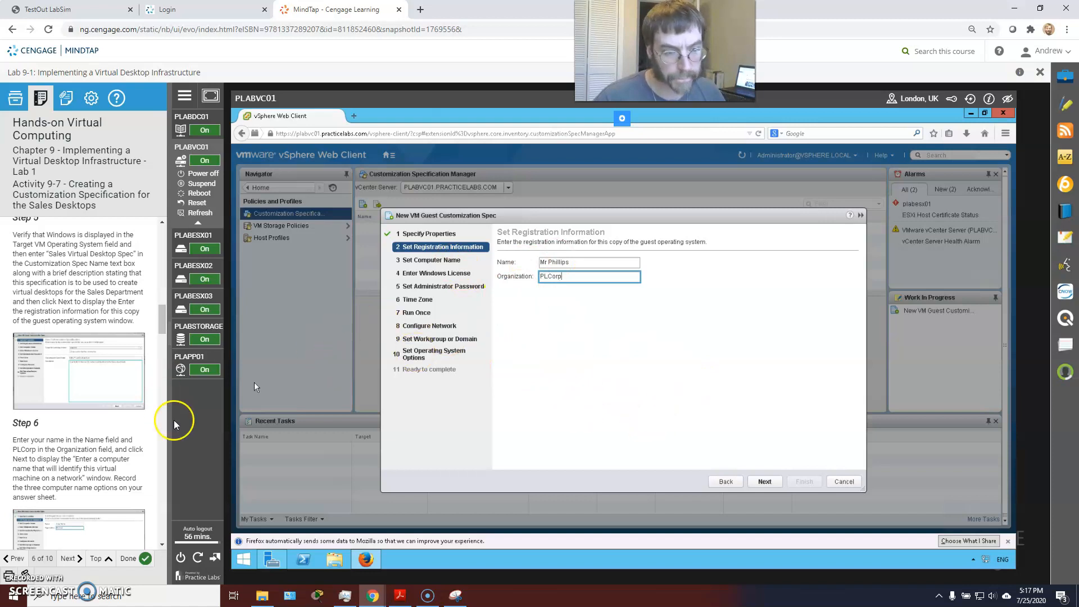
{"action": "left_click", "coordinate": [764, 481]}
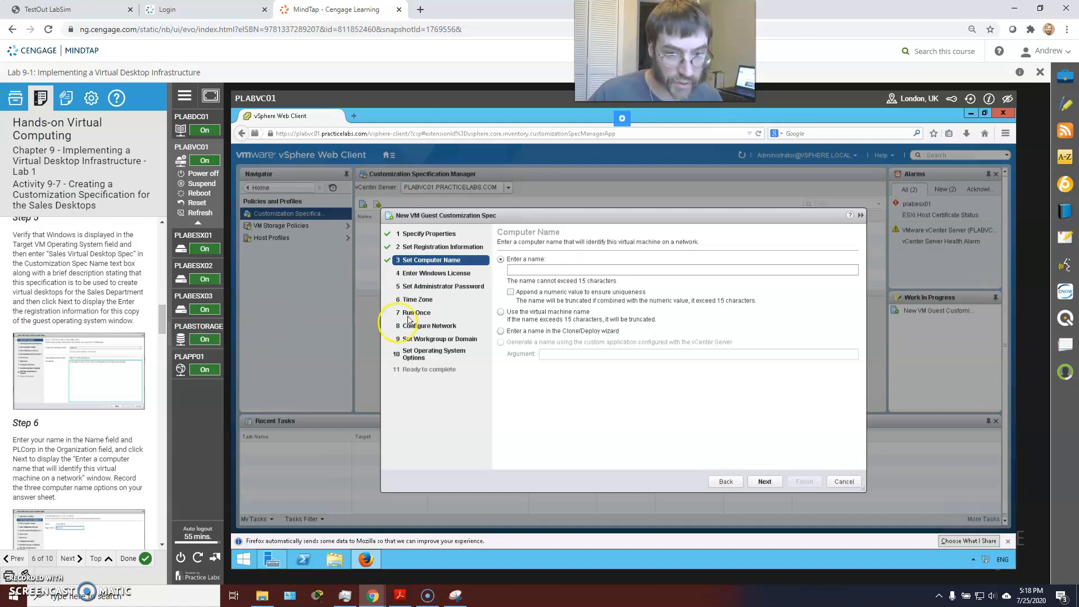
Step: Set the computer name to use the virtual machine name
{"action": "scroll", "coordinate": [82, 428], "scroll_direction": "down", "scroll_amount": 1}
{"action": "scroll", "coordinate": [92, 393], "scroll_direction": "down", "scroll_amount": 1}
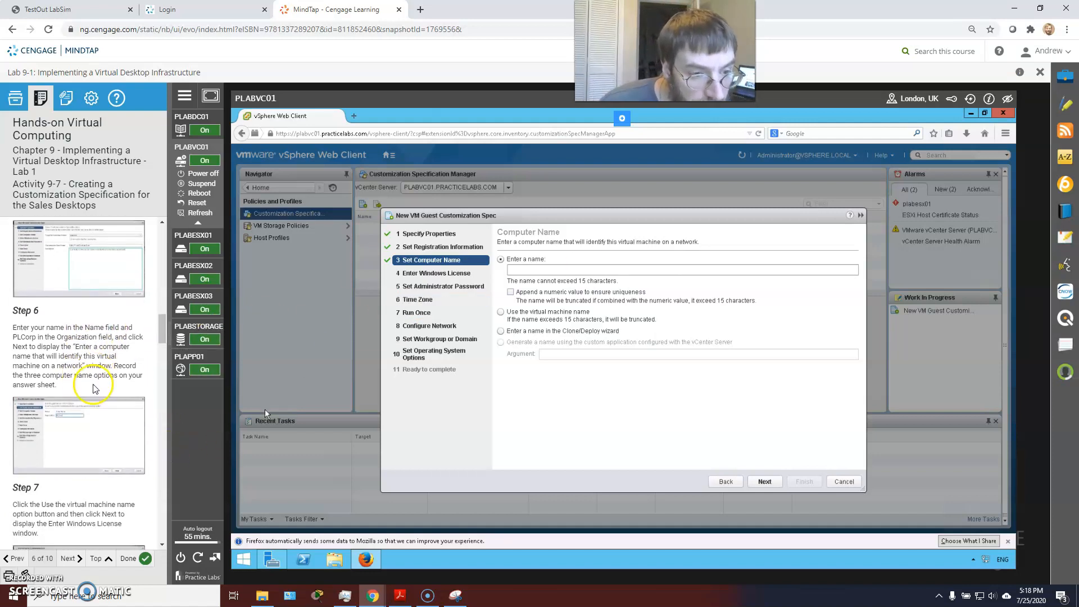
{"action": "scroll", "coordinate": [113, 356], "scroll_direction": "down", "scroll_amount": 1}
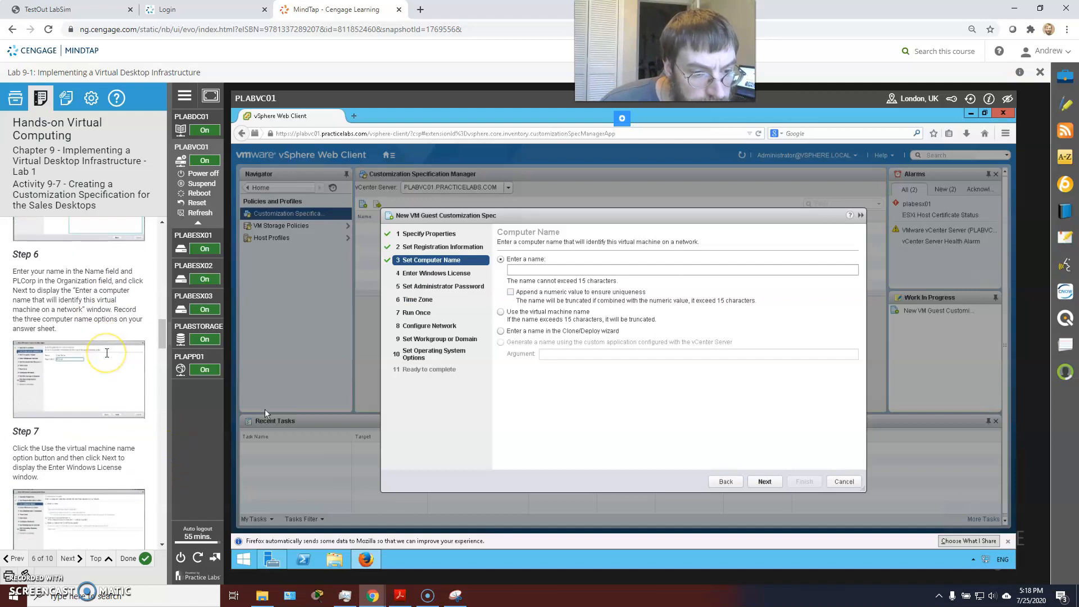
{"action": "left_click", "coordinate": [500, 312]}
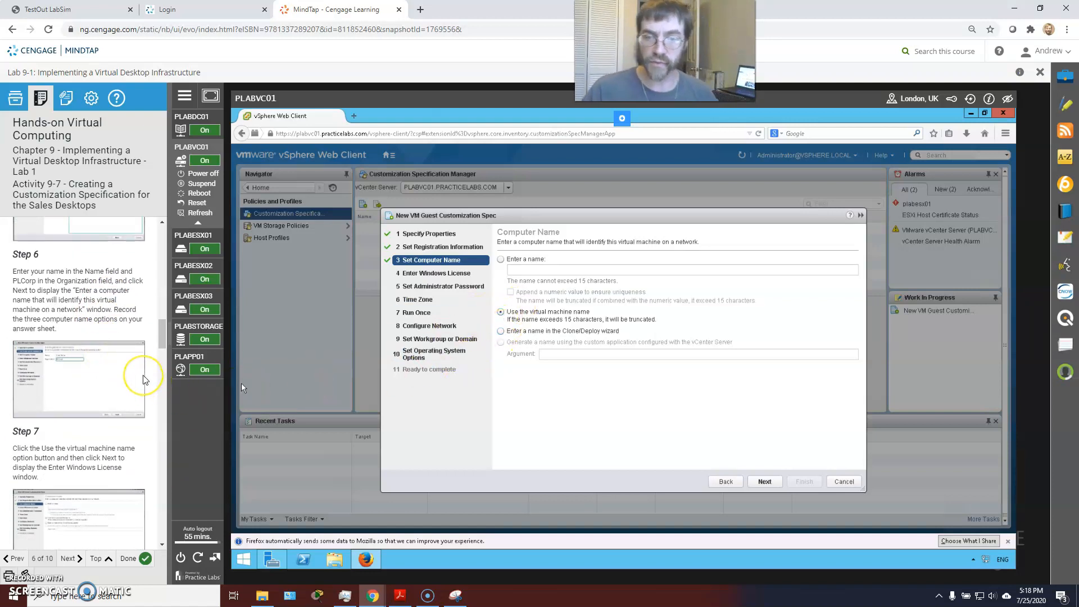
{"action": "scroll", "coordinate": [56, 387], "scroll_direction": "down", "scroll_amount": 2}
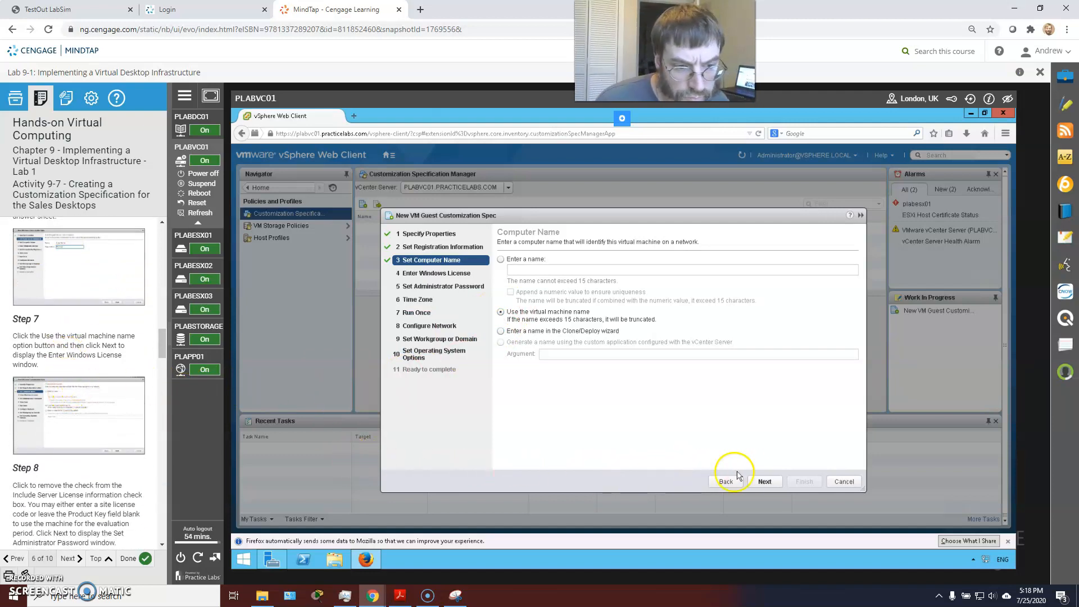
{"action": "left_click", "coordinate": [763, 482]}
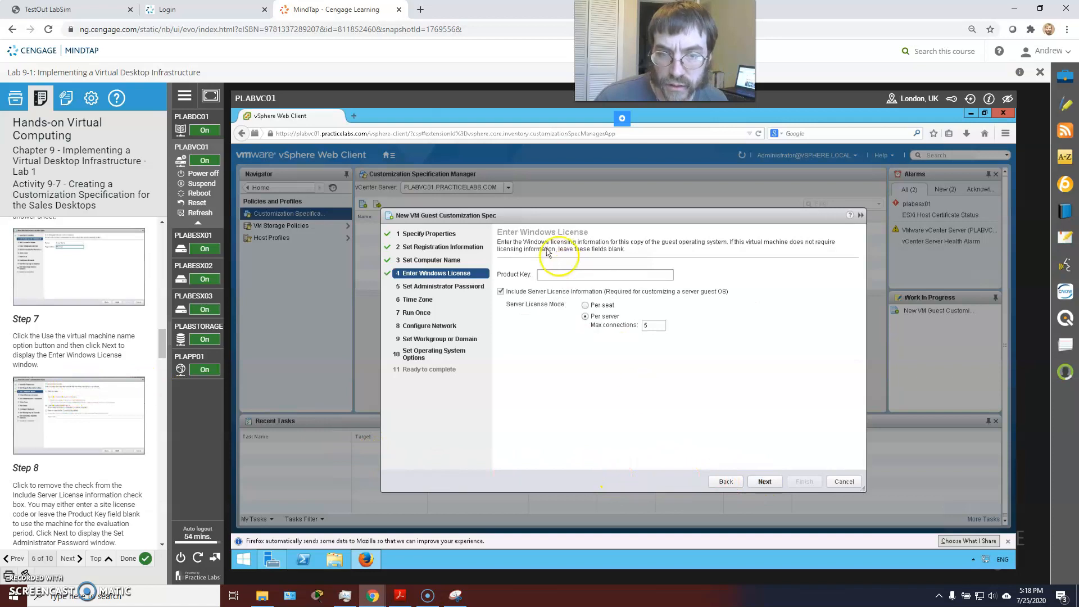
Step: Uncheck Include Server License Information and continue to the administrator password page
{"action": "left_click", "coordinate": [500, 292]}
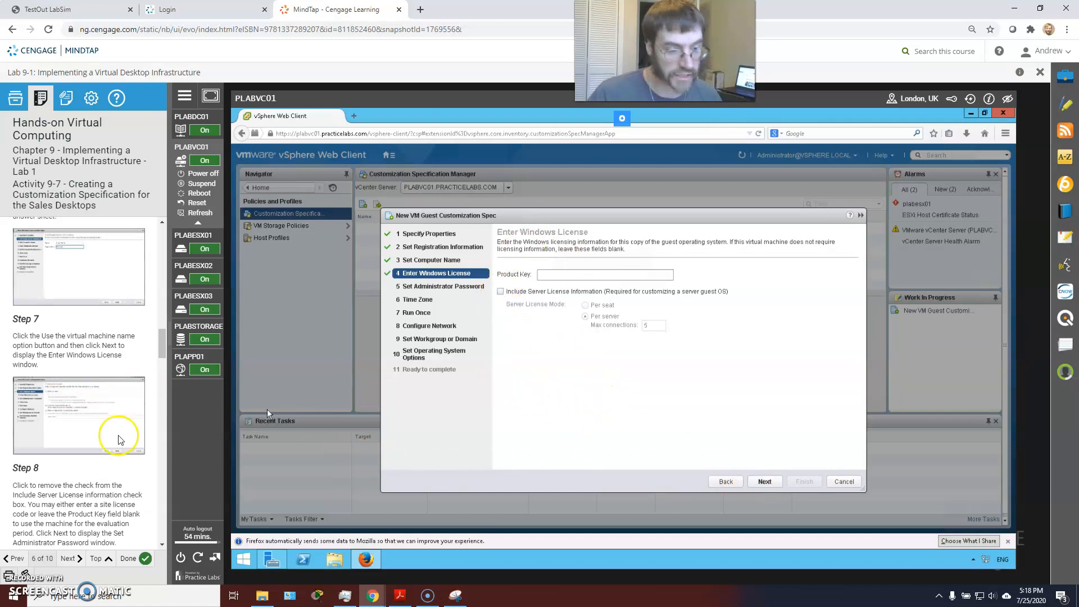
{"action": "scroll", "coordinate": [109, 449], "scroll_direction": "down", "scroll_amount": 1}
{"action": "scroll", "coordinate": [108, 449], "scroll_direction": "down", "scroll_amount": 1}
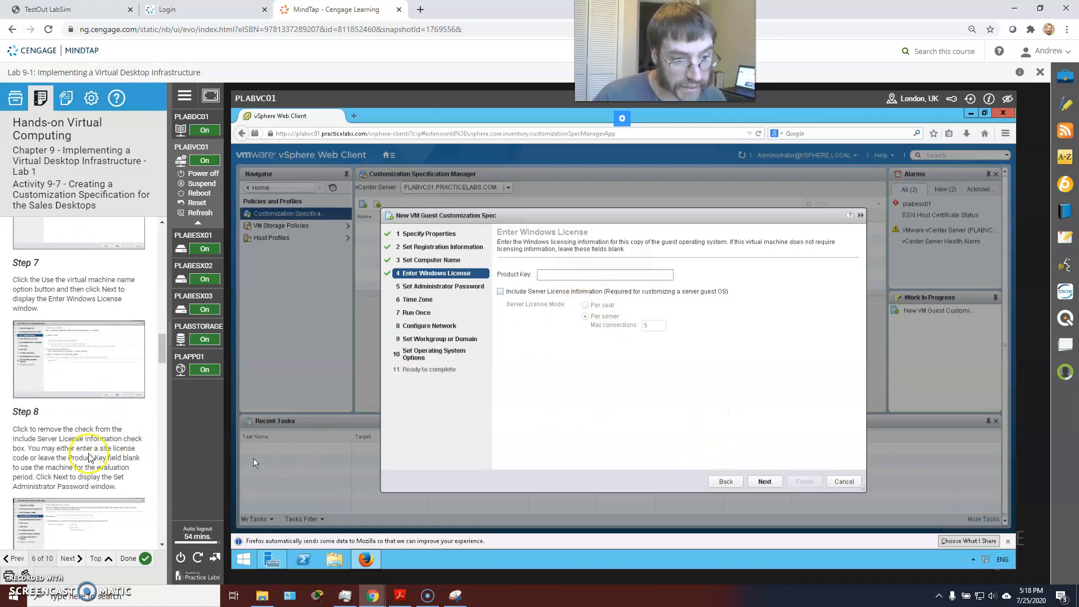
{"action": "left_click", "coordinate": [765, 482]}
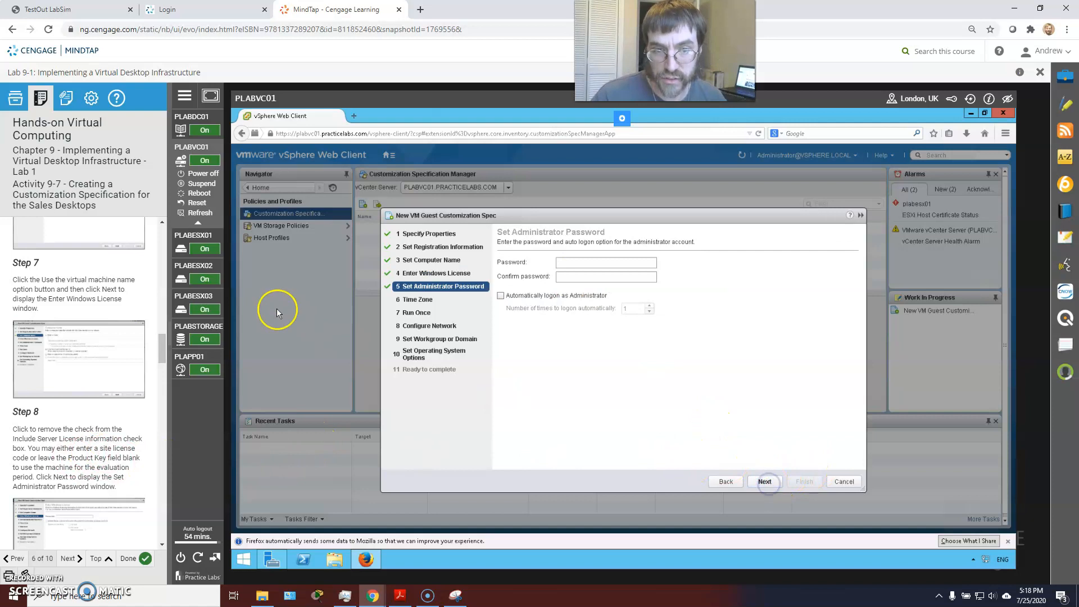
Step: Enter and confirm the administrator password, enabling automatic logon as Administrator once
{"action": "scroll", "coordinate": [103, 428], "scroll_direction": "down", "scroll_amount": 3}
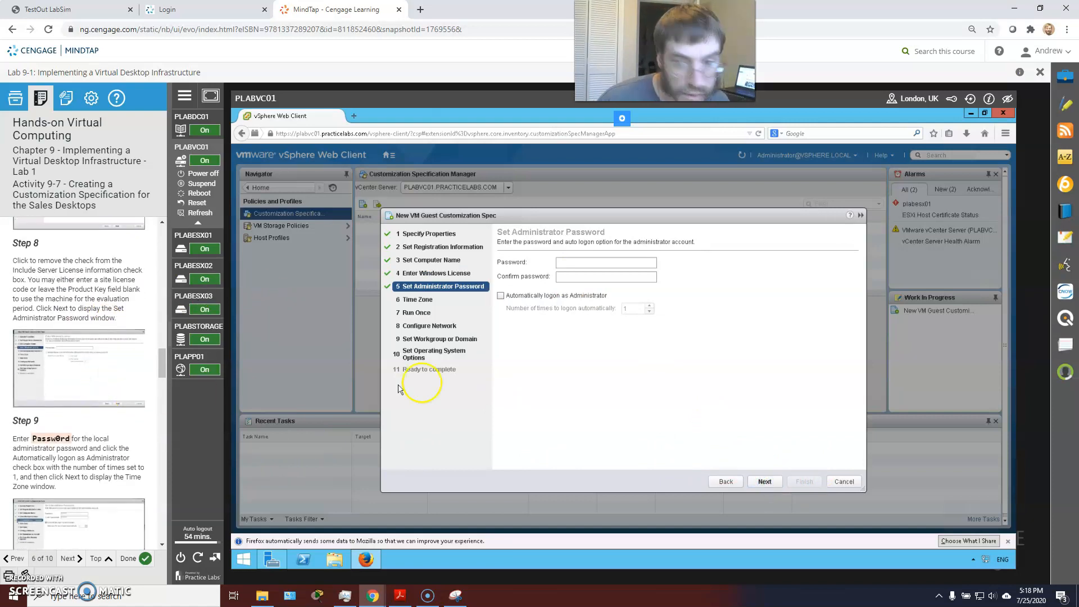
{"action": "left_click", "coordinate": [587, 264]}
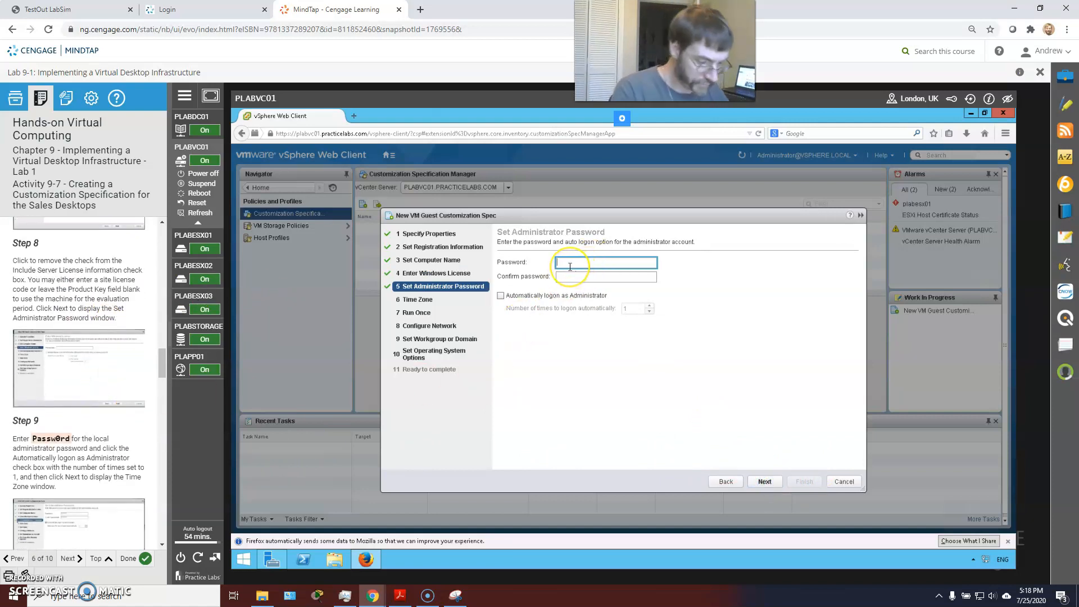
{"action": "type", "text": "Passw0rd"}
{"action": "key", "text": "Tab"}
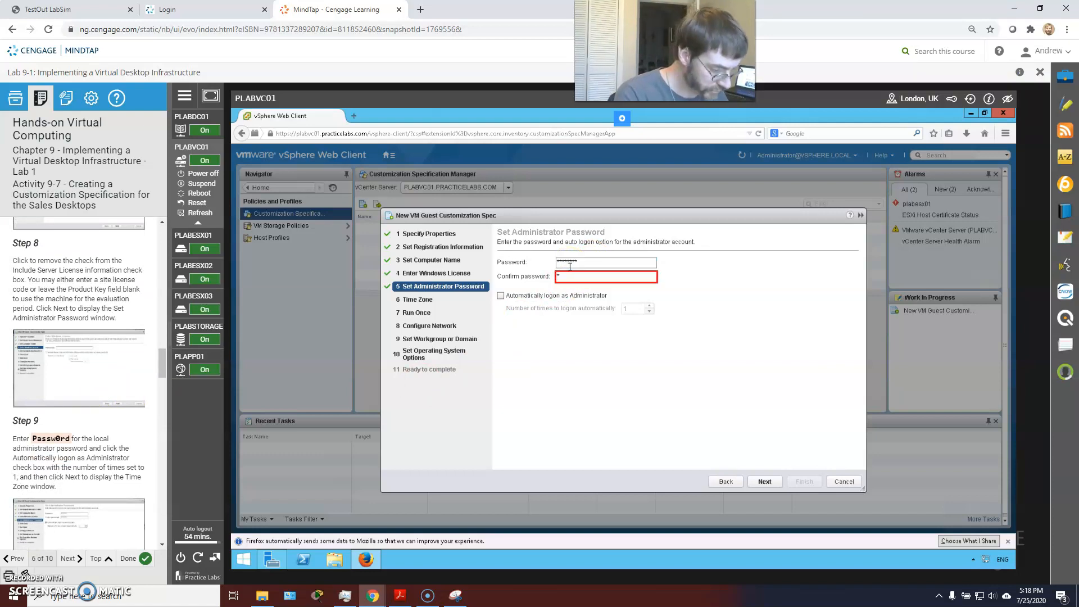
{"action": "left_click", "coordinate": [583, 261]}
{"action": "left_click", "coordinate": [591, 276]}
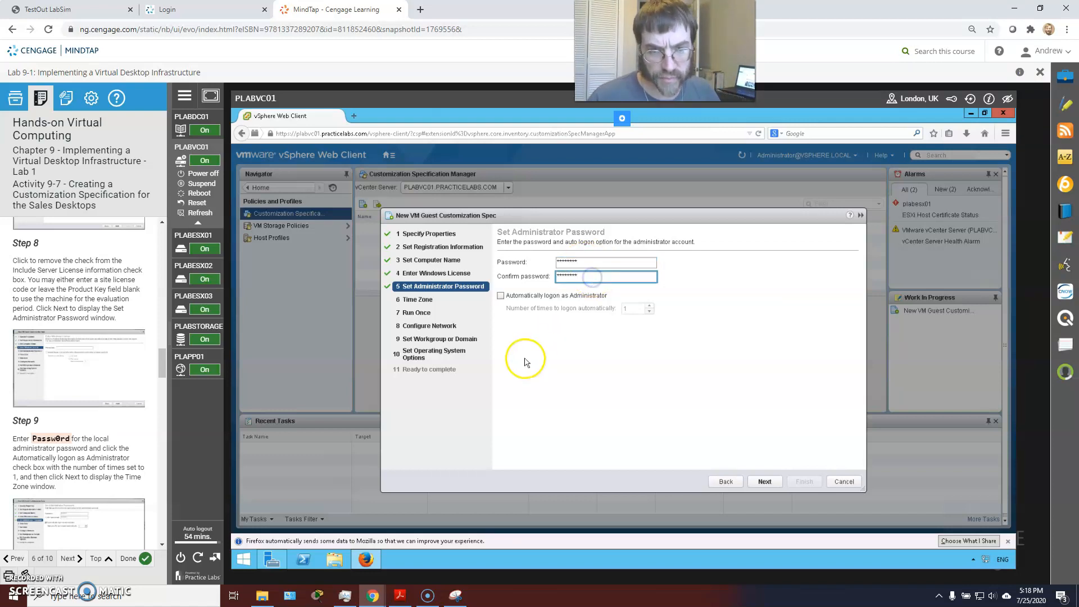
{"action": "scroll", "coordinate": [137, 422], "scroll_direction": "down", "scroll_amount": 1}
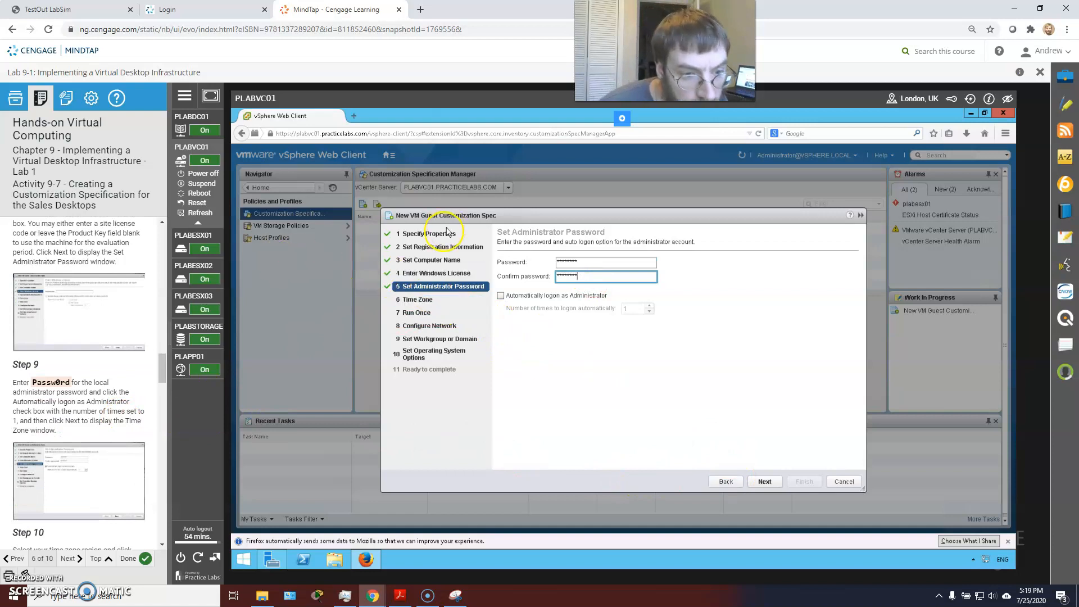
{"action": "left_click", "coordinate": [500, 295]}
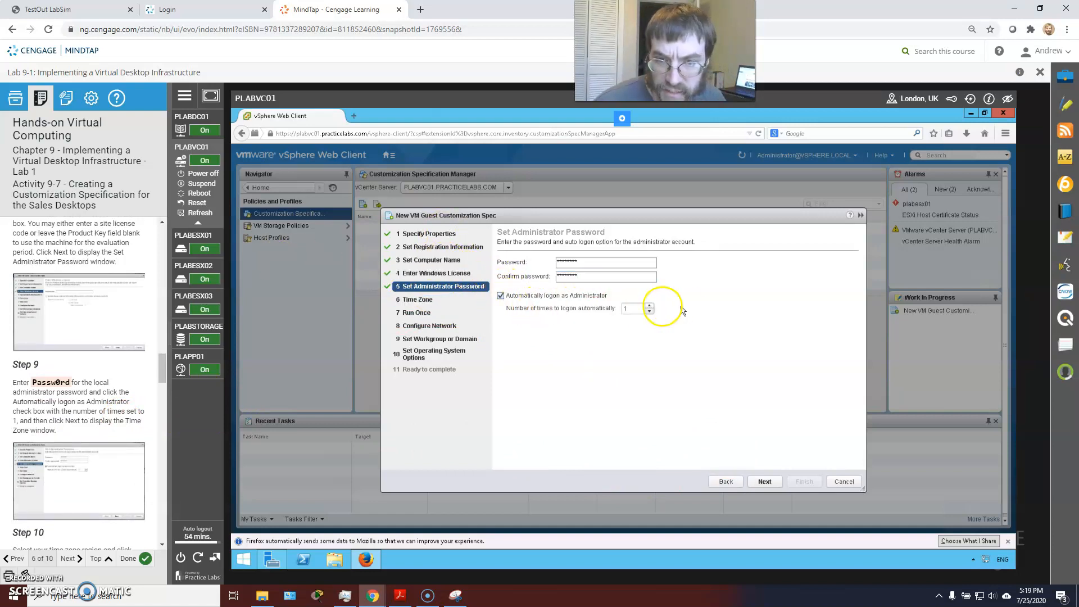
{"action": "left_click", "coordinate": [762, 481]}
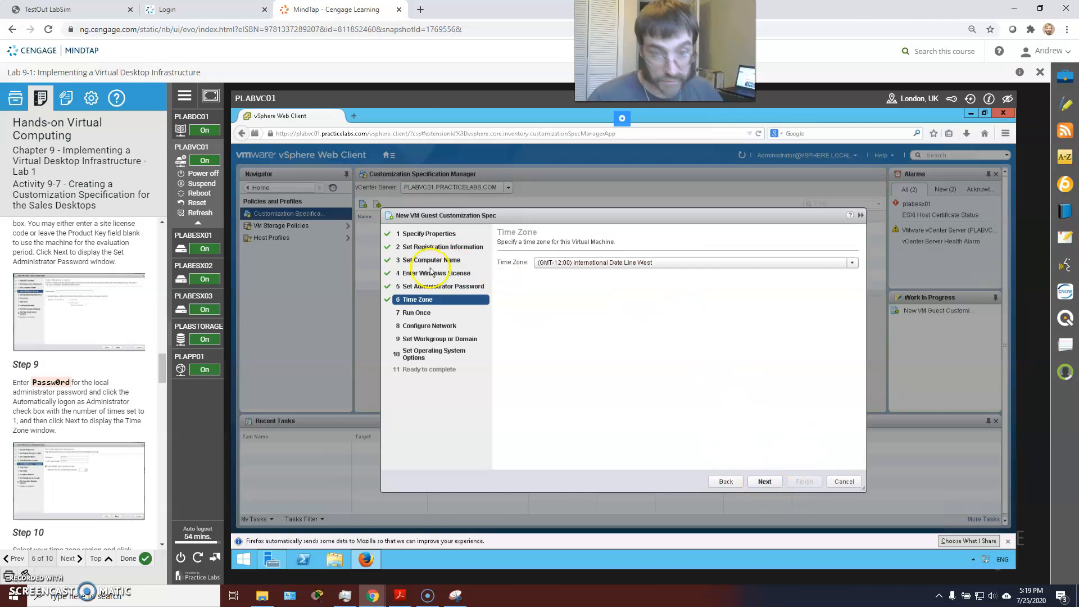
Step: Set the time zone to (GMT-06:00) Chicago, Dallas, Kansas City
{"action": "left_click", "coordinate": [628, 264]}
{"action": "scroll", "coordinate": [93, 361], "scroll_direction": "down", "scroll_amount": 2}
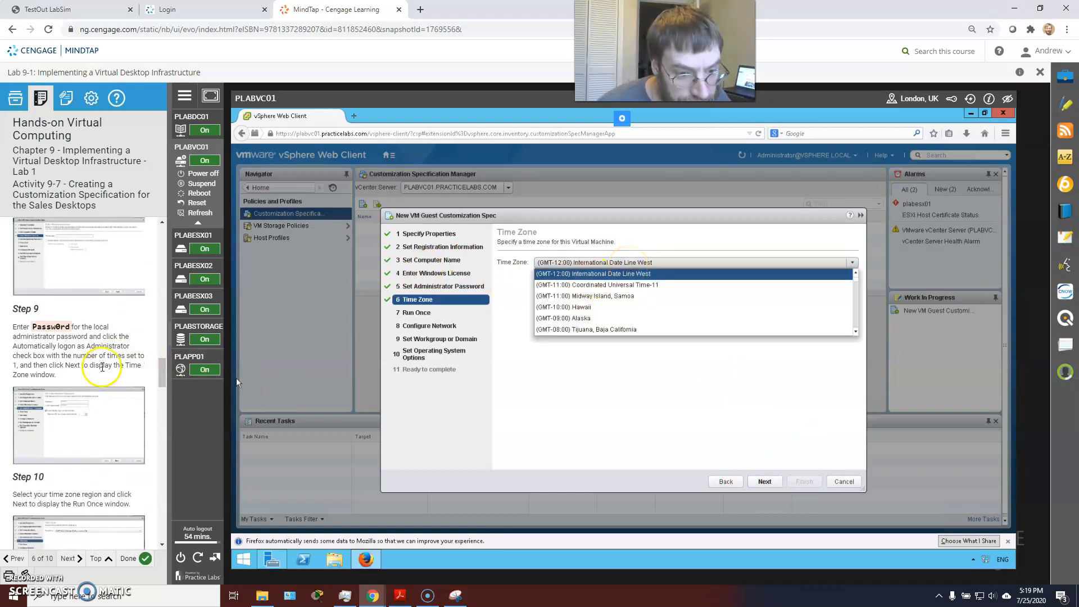
{"action": "scroll", "coordinate": [725, 309], "scroll_direction": "down", "scroll_amount": 4}
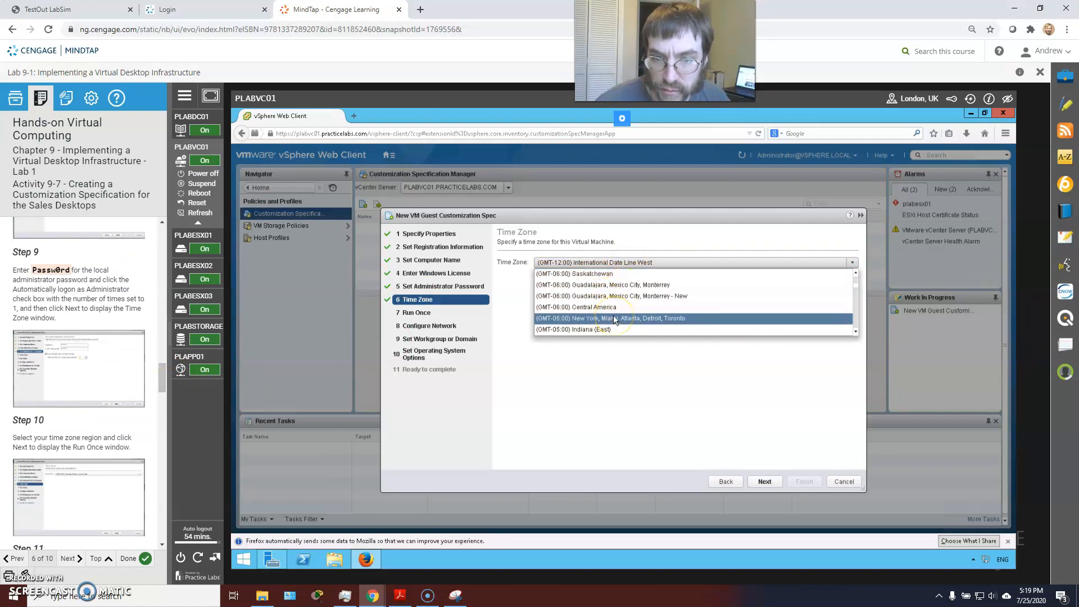
{"action": "scroll", "coordinate": [612, 309], "scroll_direction": "up", "scroll_amount": 2}
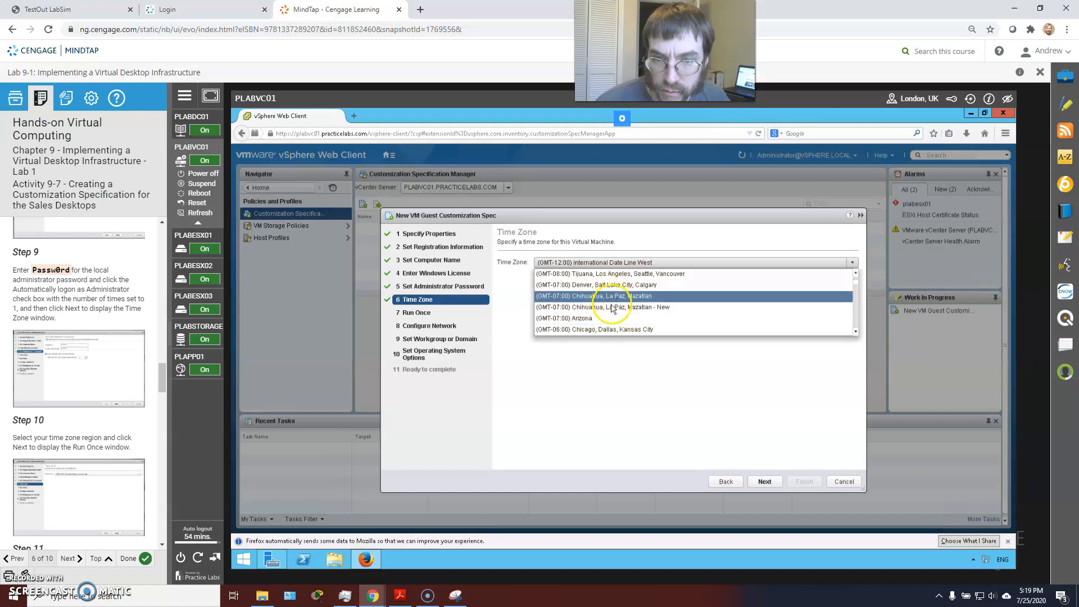
{"action": "left_click", "coordinate": [609, 329]}
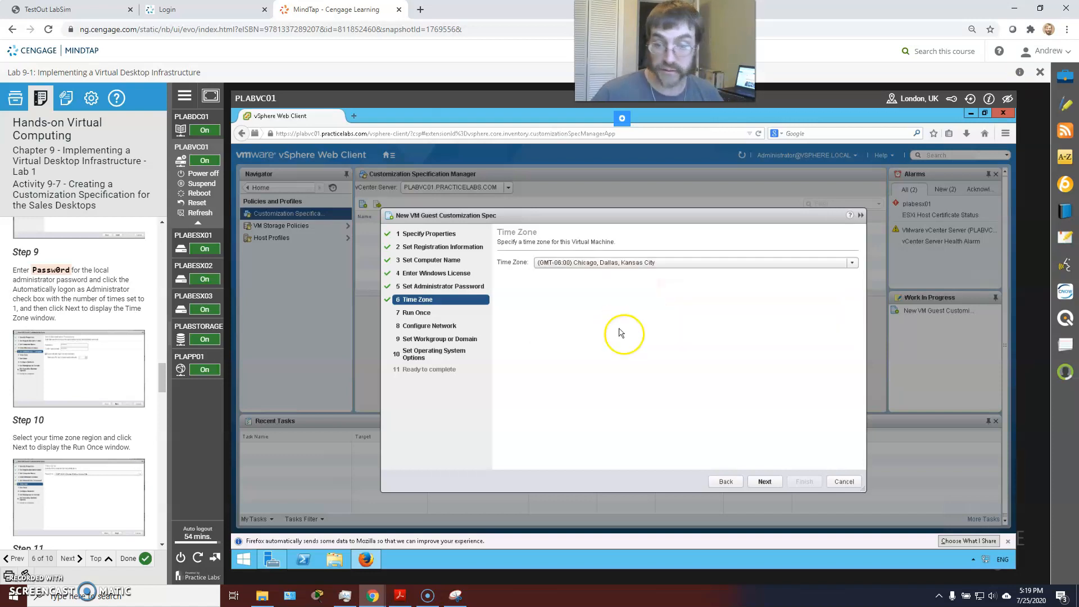
{"action": "left_click", "coordinate": [764, 482]}
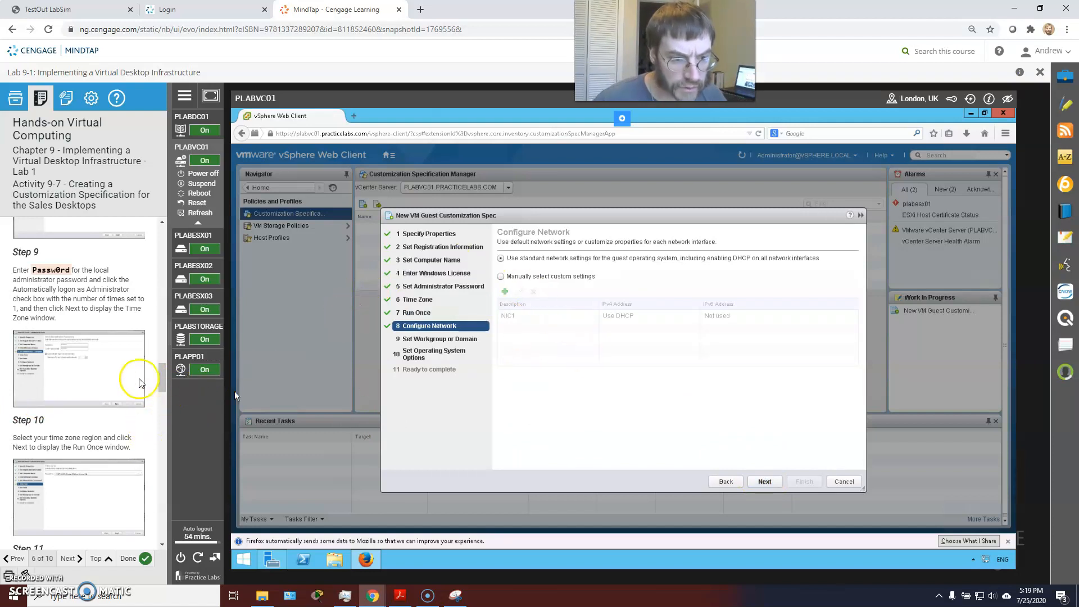
Step: Leave Run Once blank and keep the standard network settings
{"action": "scroll", "coordinate": [103, 390], "scroll_direction": "down", "scroll_amount": 1}
{"action": "scroll", "coordinate": [104, 390], "scroll_direction": "down", "scroll_amount": 4}
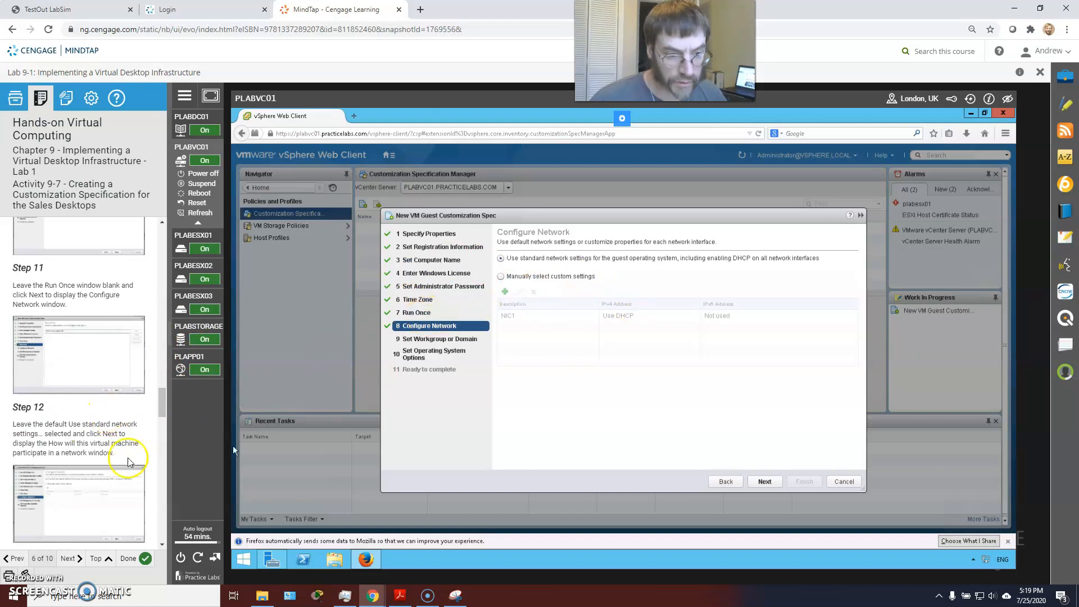
{"action": "scroll", "coordinate": [135, 455], "scroll_direction": "down", "scroll_amount": 3}
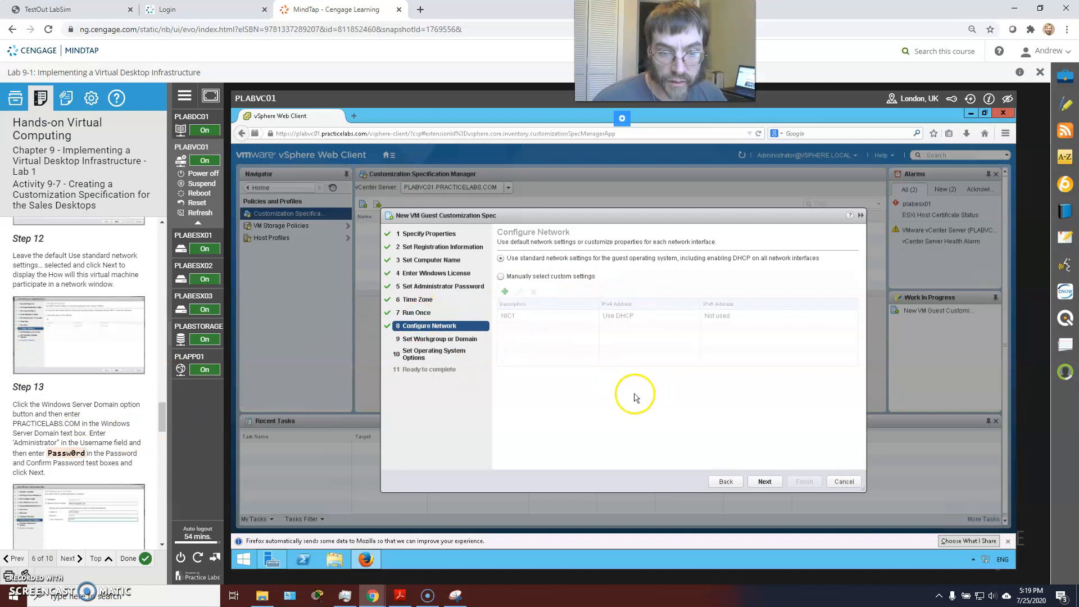
{"action": "left_click", "coordinate": [762, 482]}
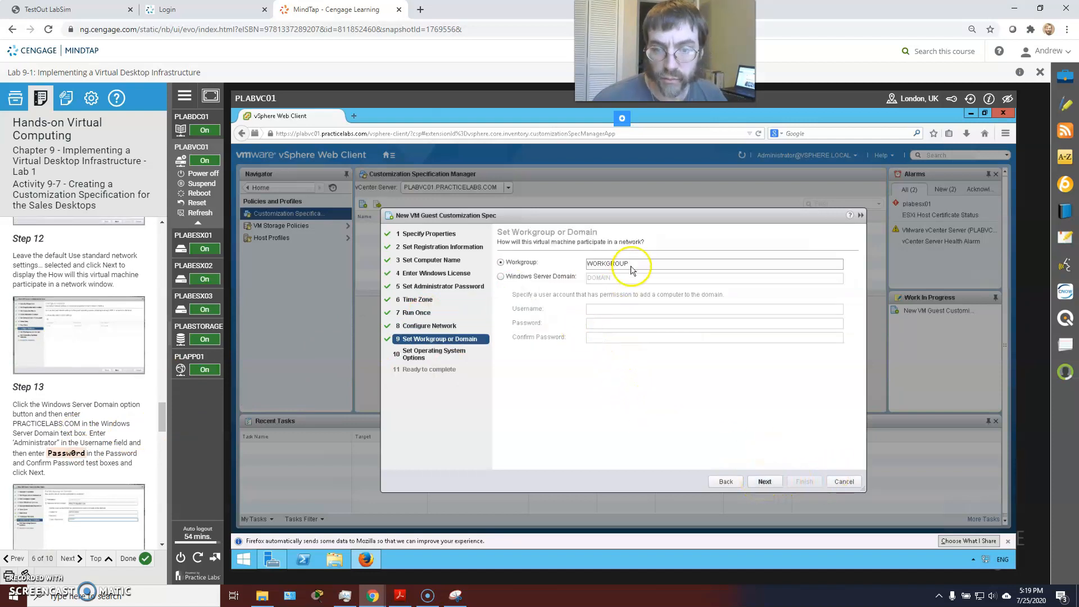
Step: Join the PRACTICELABS.COM Windows Server domain with the Administrator account and its password
{"action": "left_click", "coordinate": [500, 277]}
{"action": "double_click", "coordinate": [637, 276]}
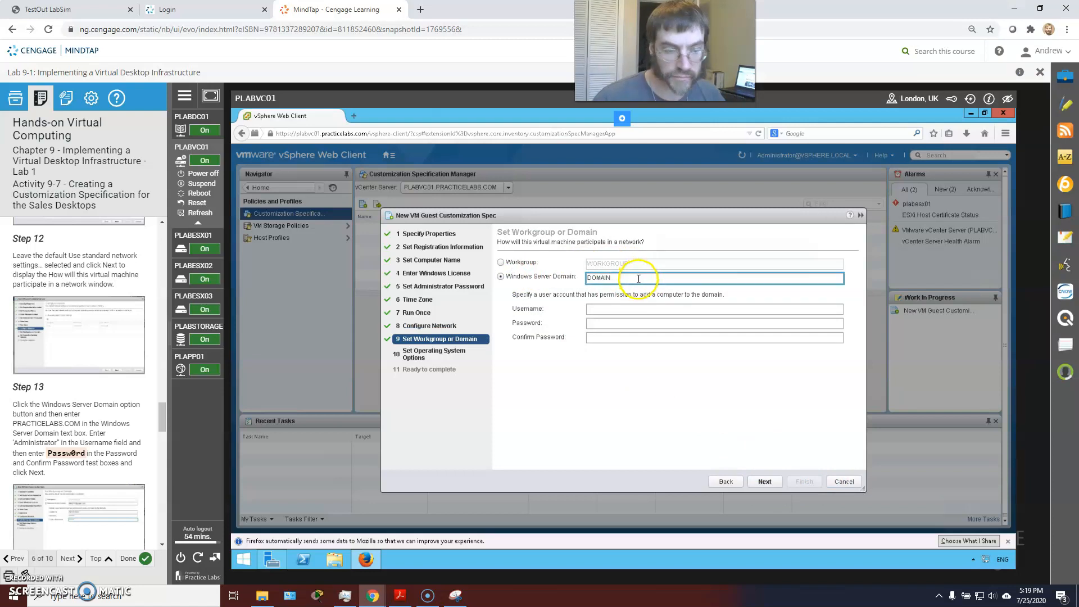
{"action": "type", "text": "Pracice"}
{"action": "key", "text": "BackSpace"}
{"action": "key", "text": "BackSpace"}
{"action": "key", "text": "BackSpace"}
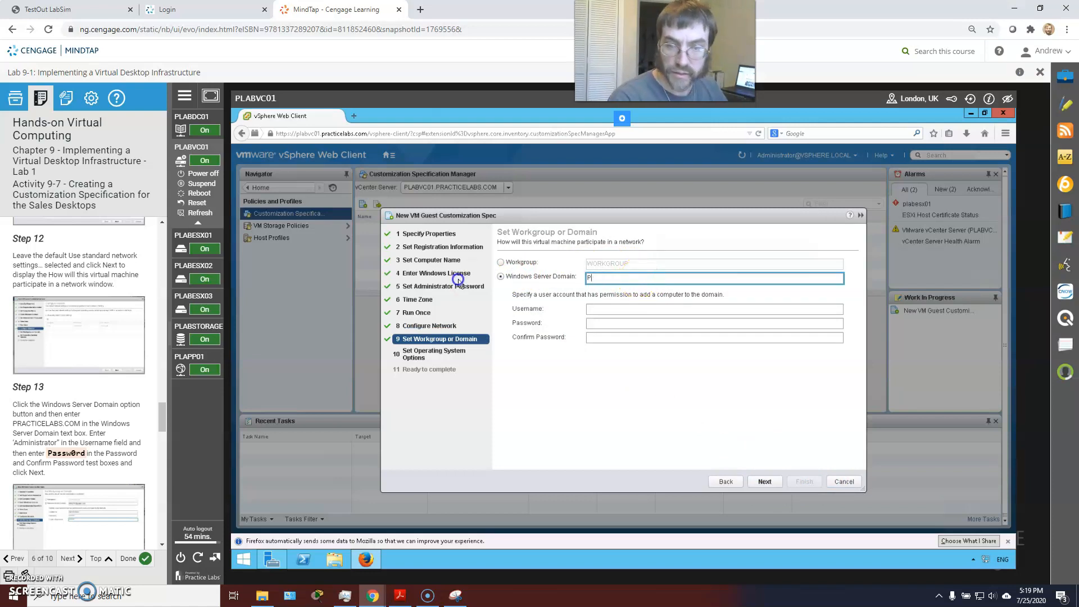
{"action": "type", "text": "PRACTICE"}
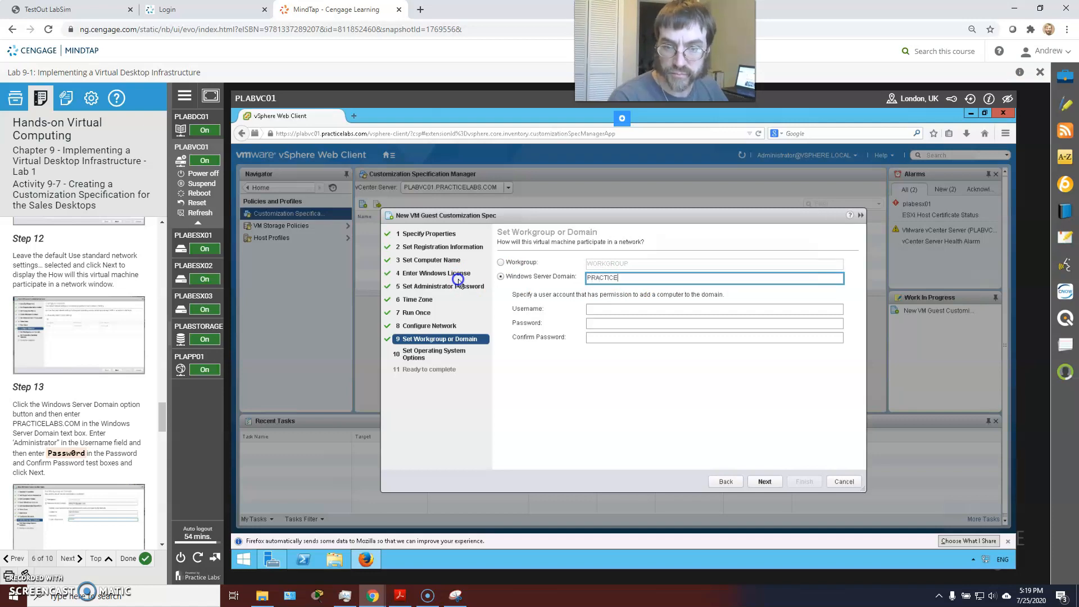
{"action": "type", "text": "LABS"}
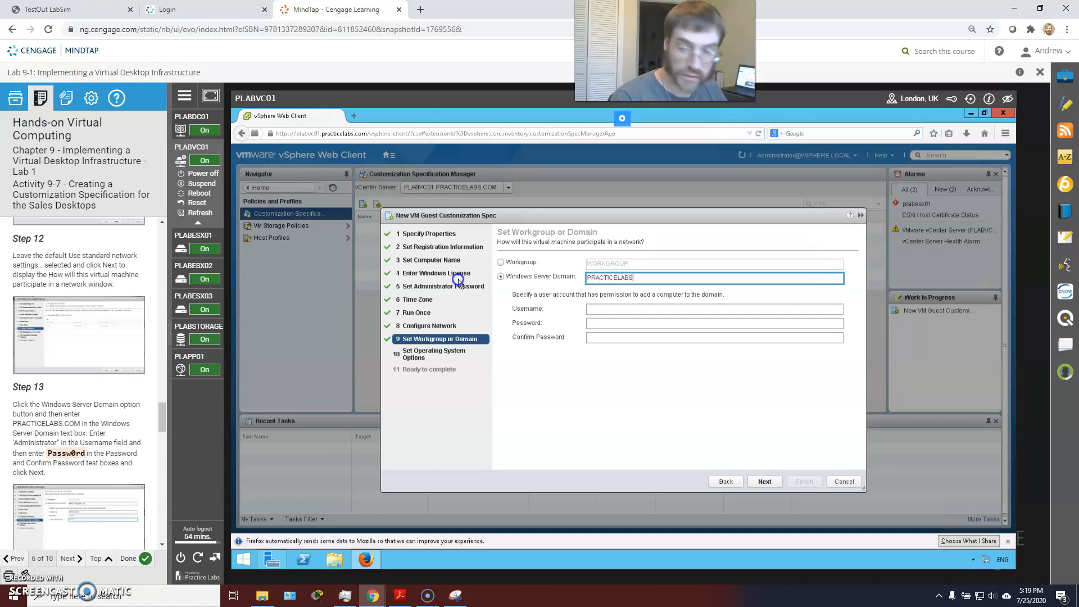
{"action": "type", "text": ".COM"}
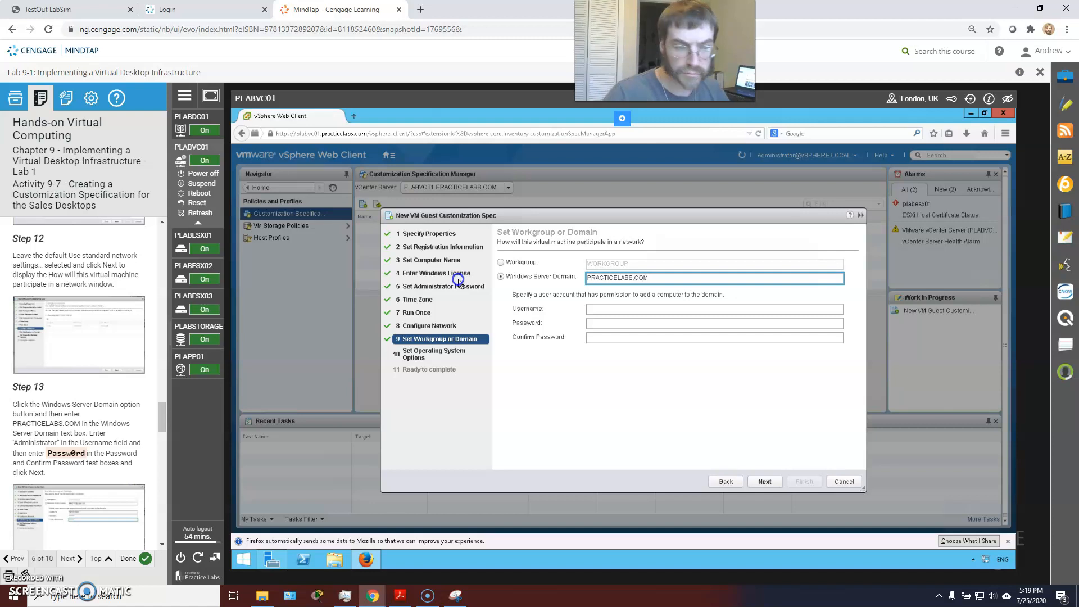
{"action": "left_click", "coordinate": [597, 309]}
{"action": "type", "text": "Administrator"}
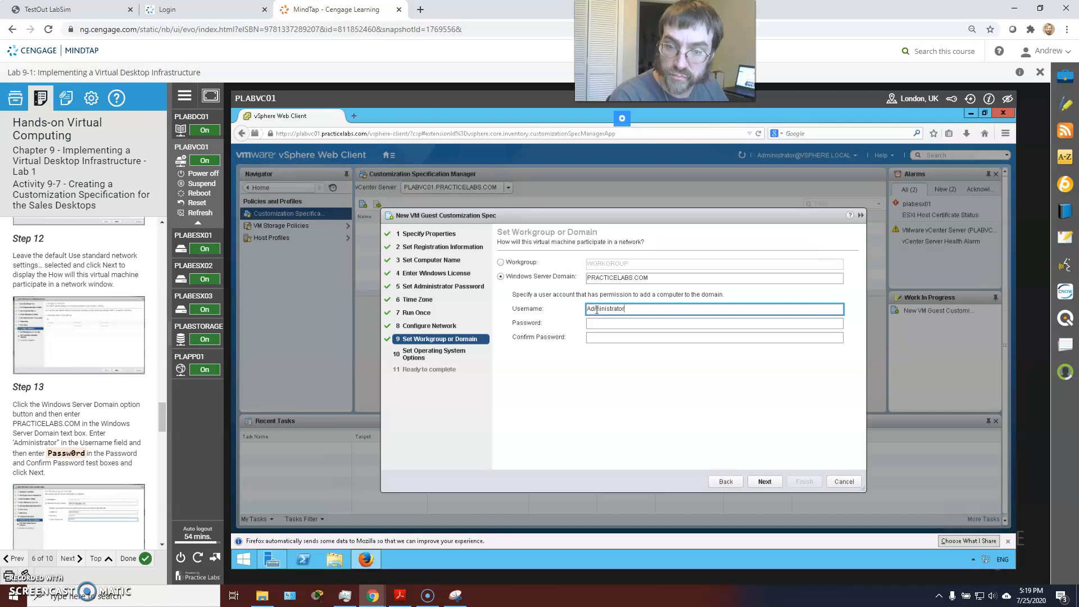
{"action": "key", "text": "Tab"}
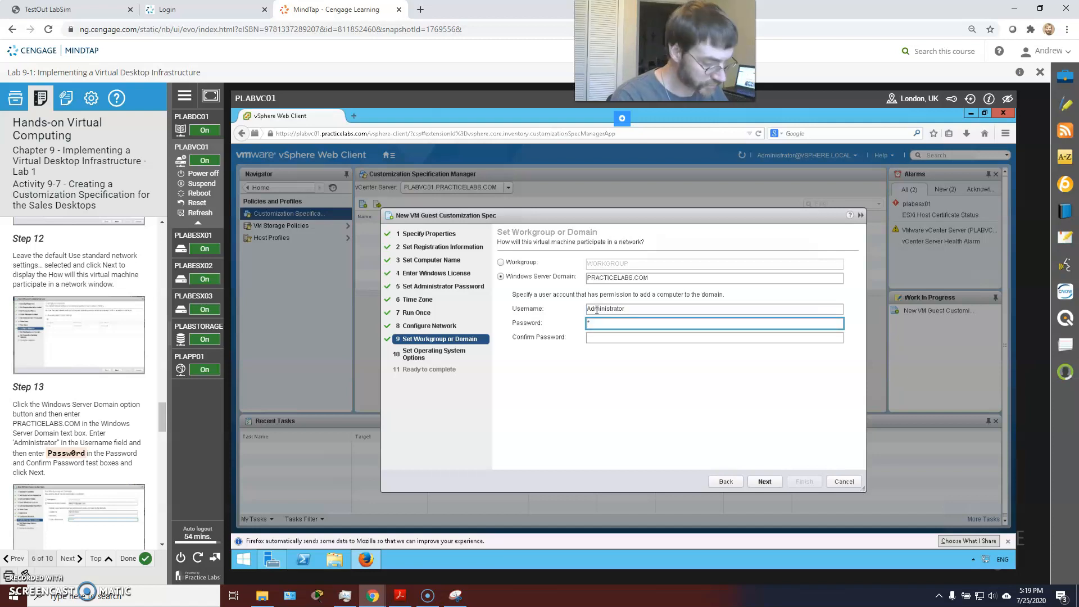
{"action": "type", "text": "Passw0rd"}
{"action": "key", "text": "Tab"}
{"action": "type", "text": "P"}
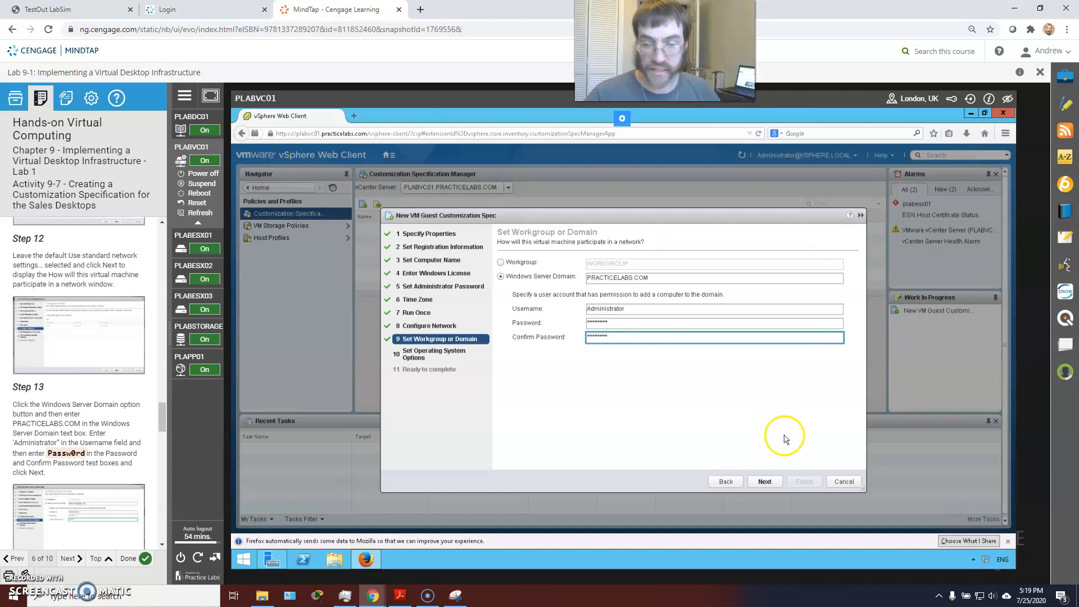
{"action": "left_click", "coordinate": [763, 482]}
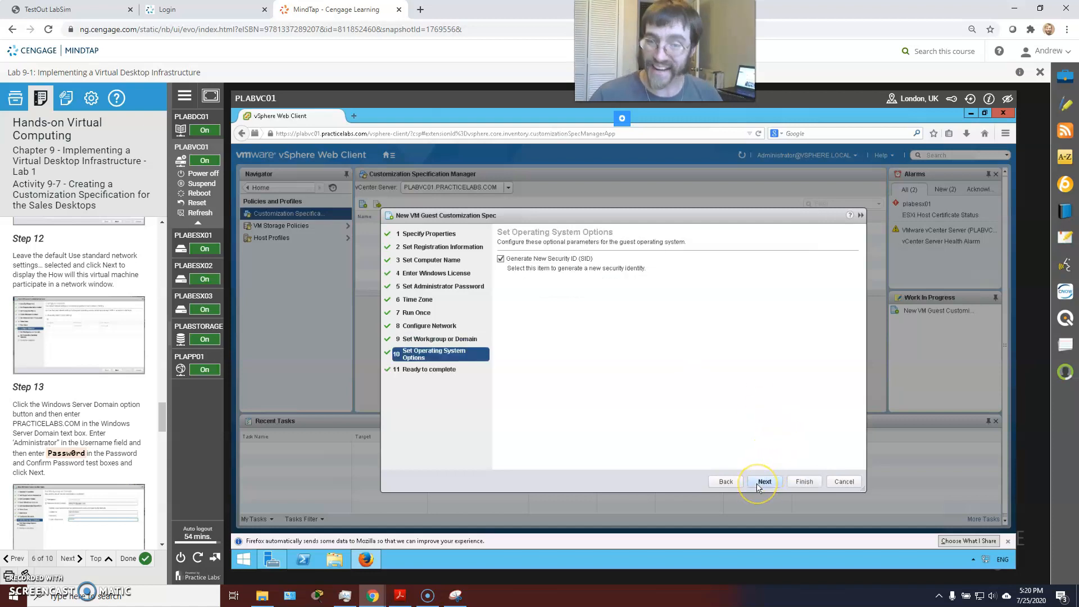
Step: Keep Generate New Security ID checked, review the summary and finish the Sales Virtual Desktop Spec
{"action": "scroll", "coordinate": [106, 324], "scroll_direction": "down", "scroll_amount": 1}
{"action": "scroll", "coordinate": [107, 325], "scroll_direction": "down", "scroll_amount": 2}
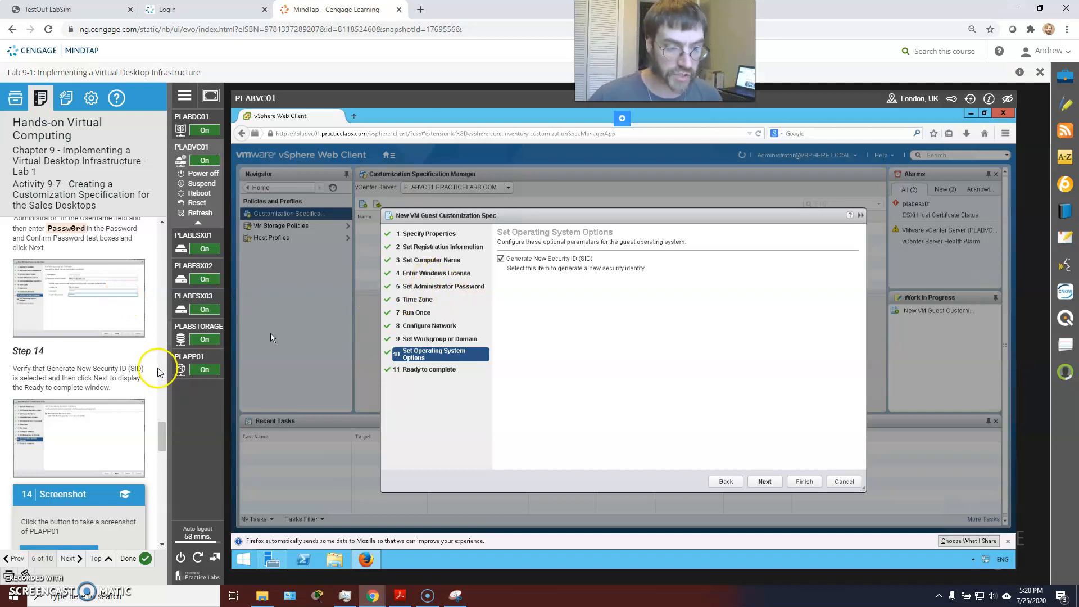
{"action": "scroll", "coordinate": [135, 374], "scroll_direction": "down", "scroll_amount": 3}
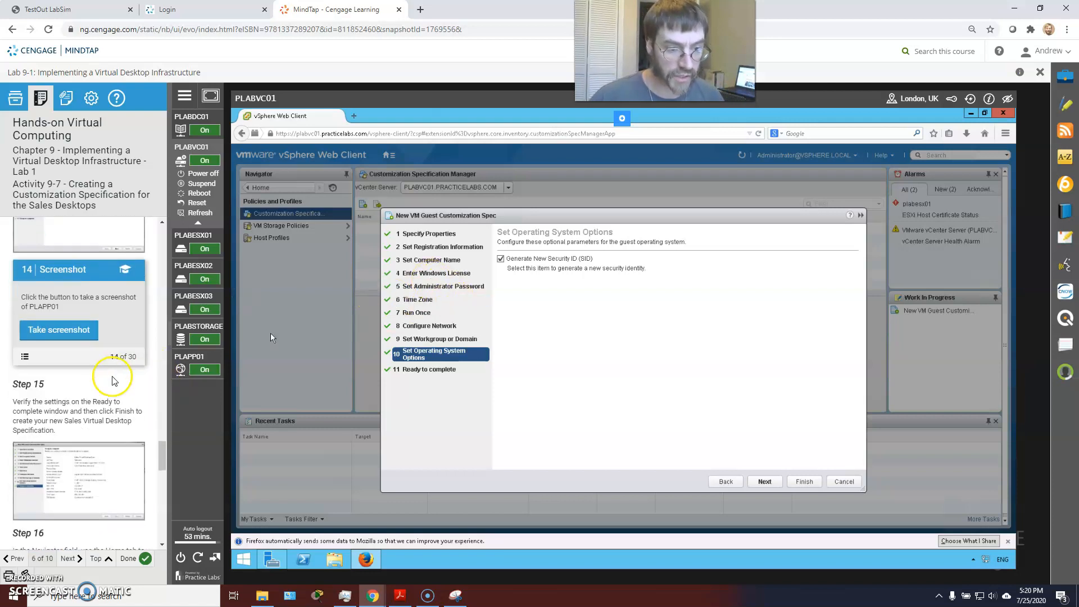
{"action": "left_click", "coordinate": [765, 482]}
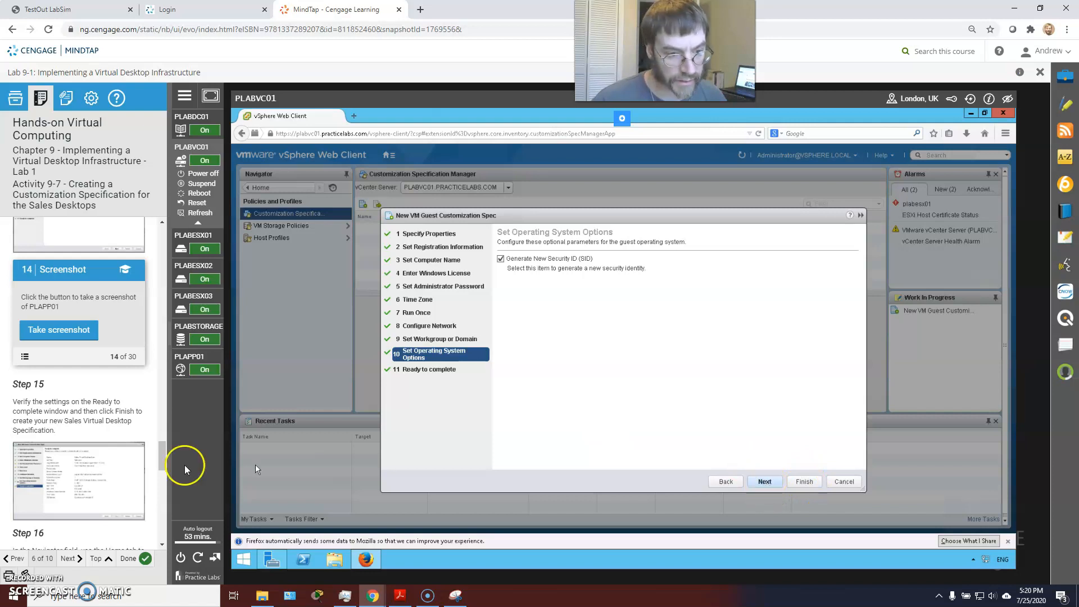
{"action": "scroll", "coordinate": [68, 449], "scroll_direction": "down", "scroll_amount": 2}
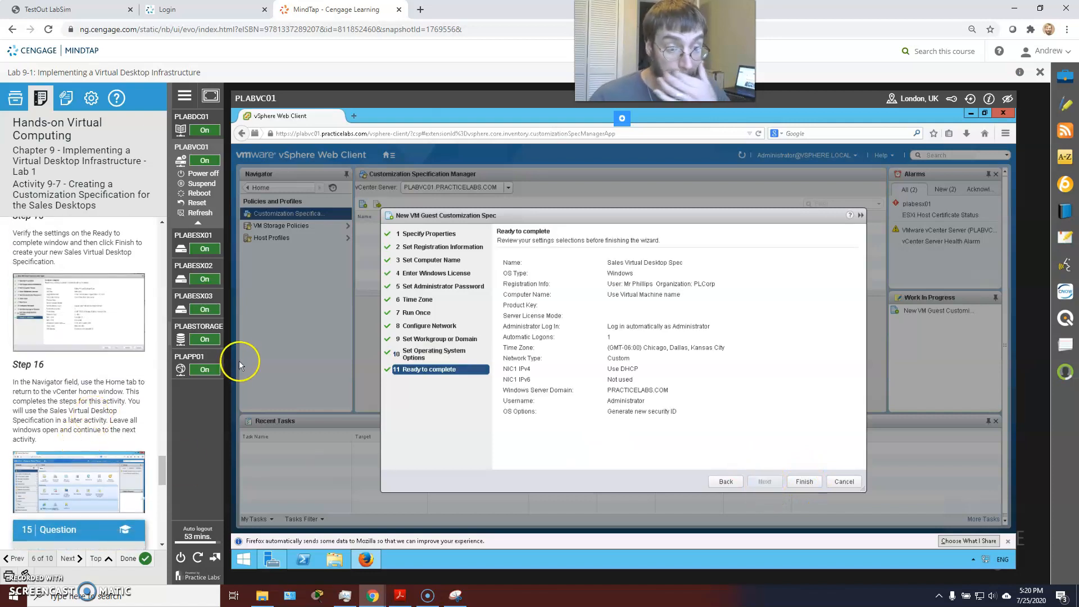
{"action": "left_click", "coordinate": [804, 482]}
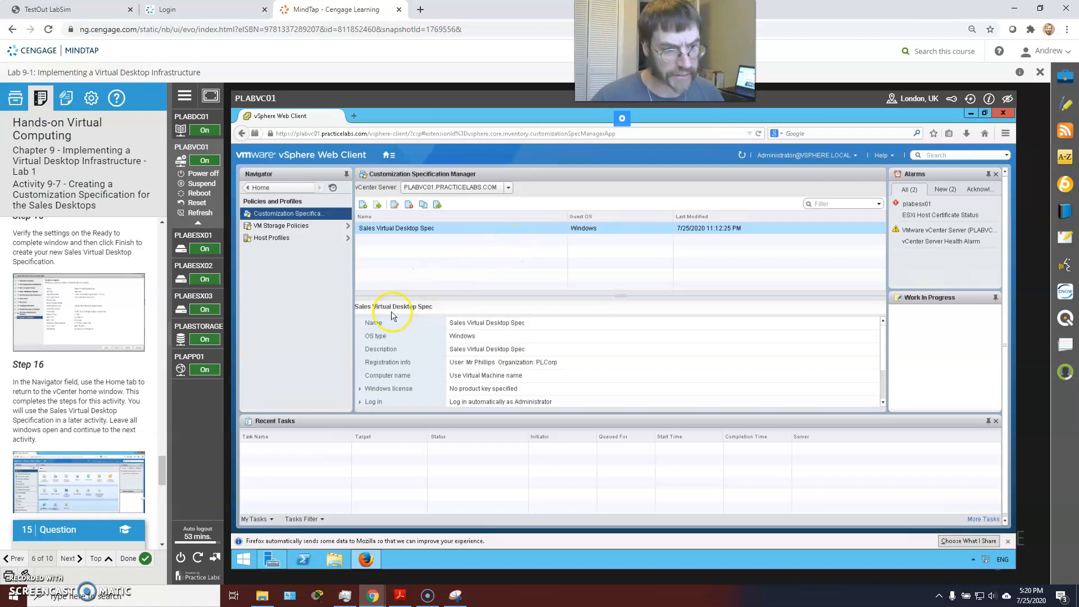
Step: Go back to vCenter Home using the Home button in the Navigator pane
{"action": "mouse_move", "coordinate": [183, 332]}
{"action": "left_click", "coordinate": [260, 187]}
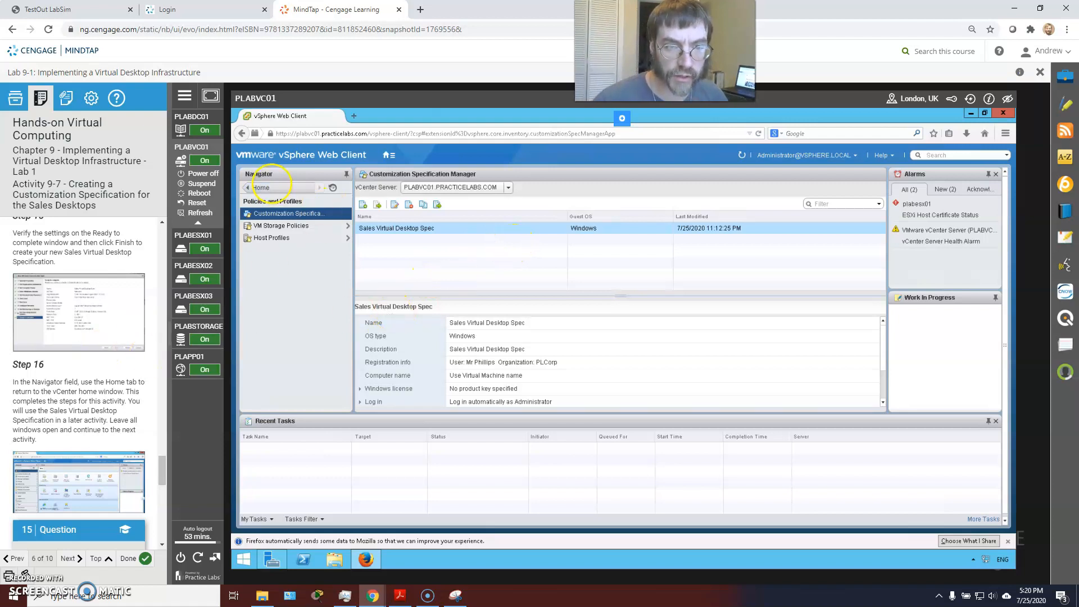
{"action": "mouse_move", "coordinate": [175, 346]}
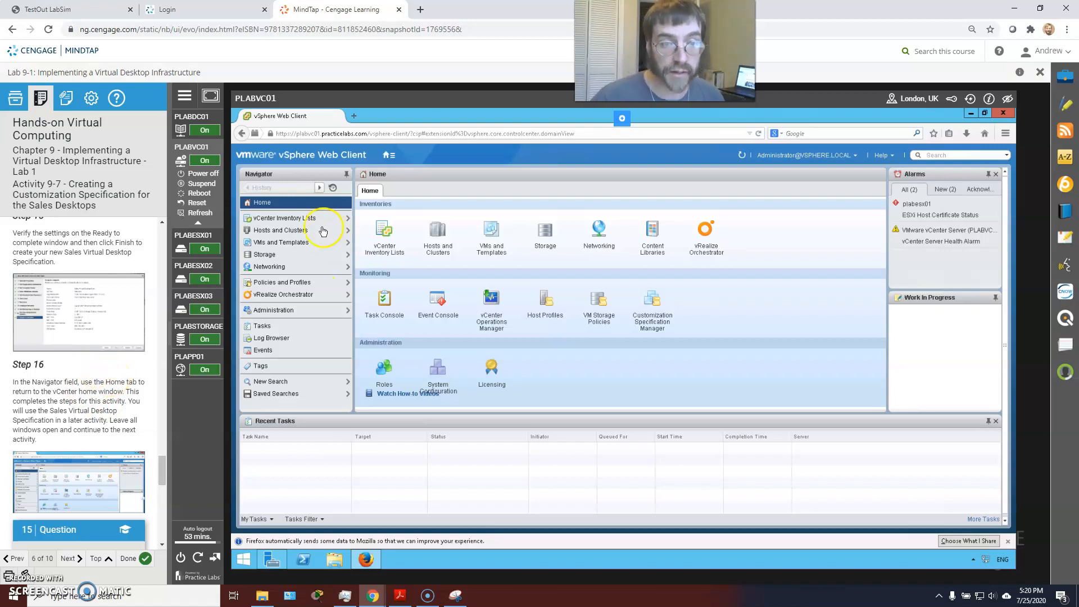
{"action": "left_click", "coordinate": [289, 242]}
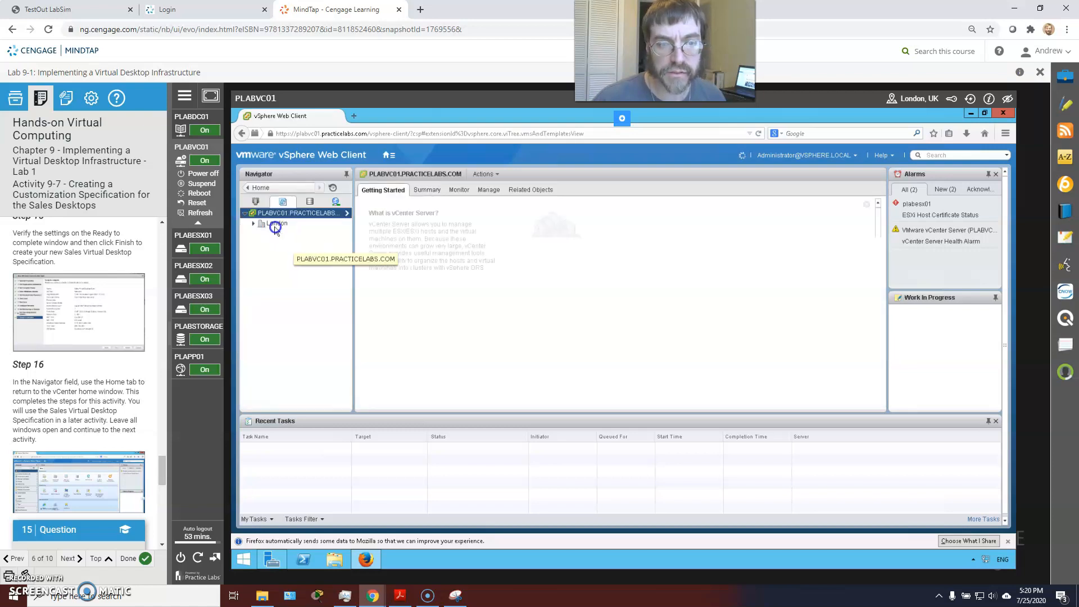
{"action": "left_click", "coordinate": [260, 188]}
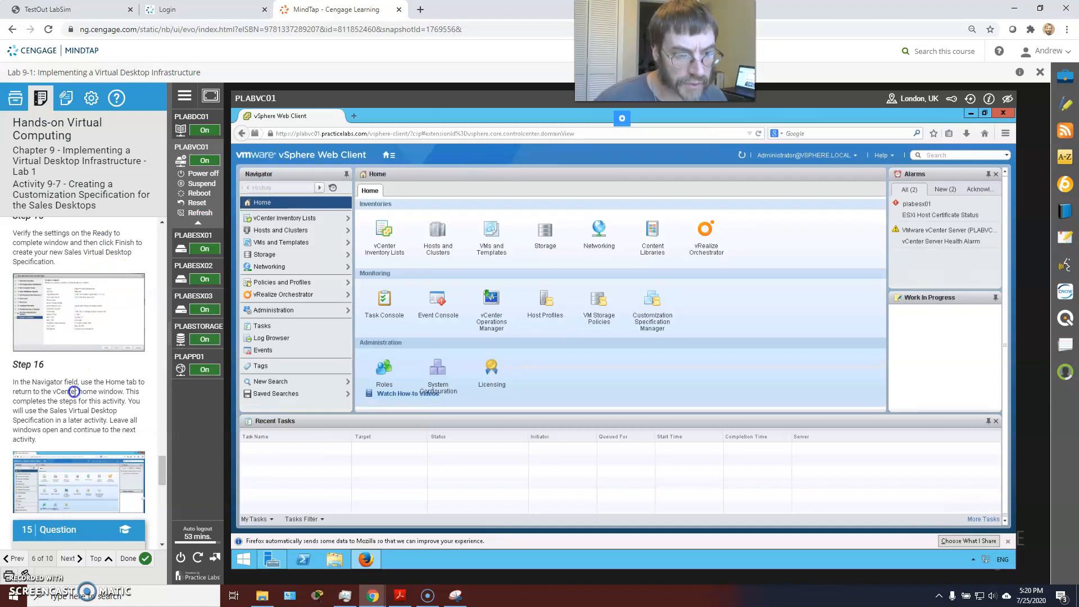
{"action": "left_click", "coordinate": [179, 328]}
{"action": "left_click", "coordinate": [179, 328]}
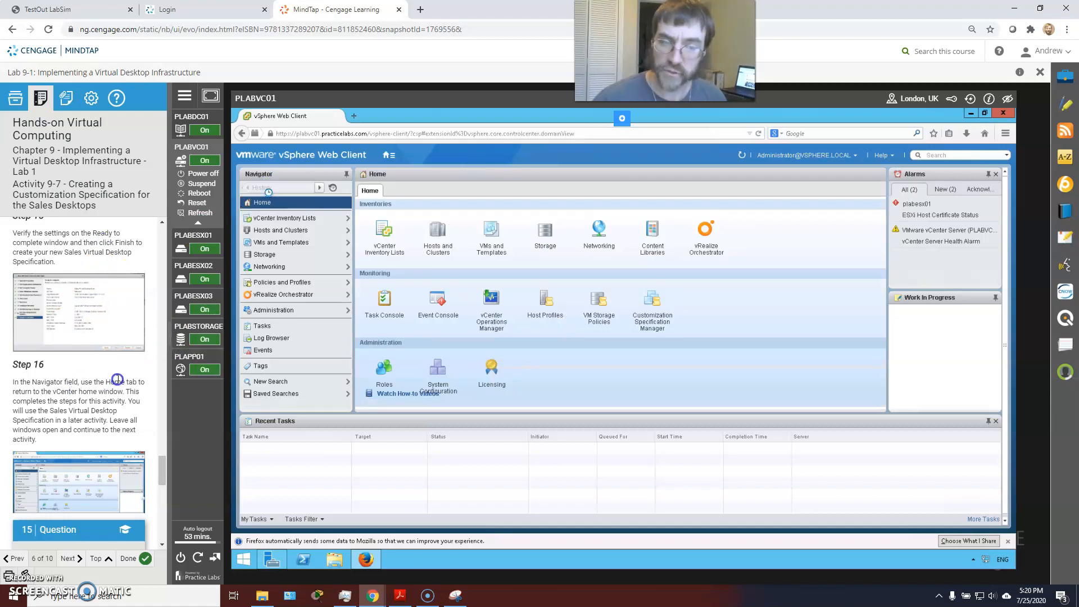